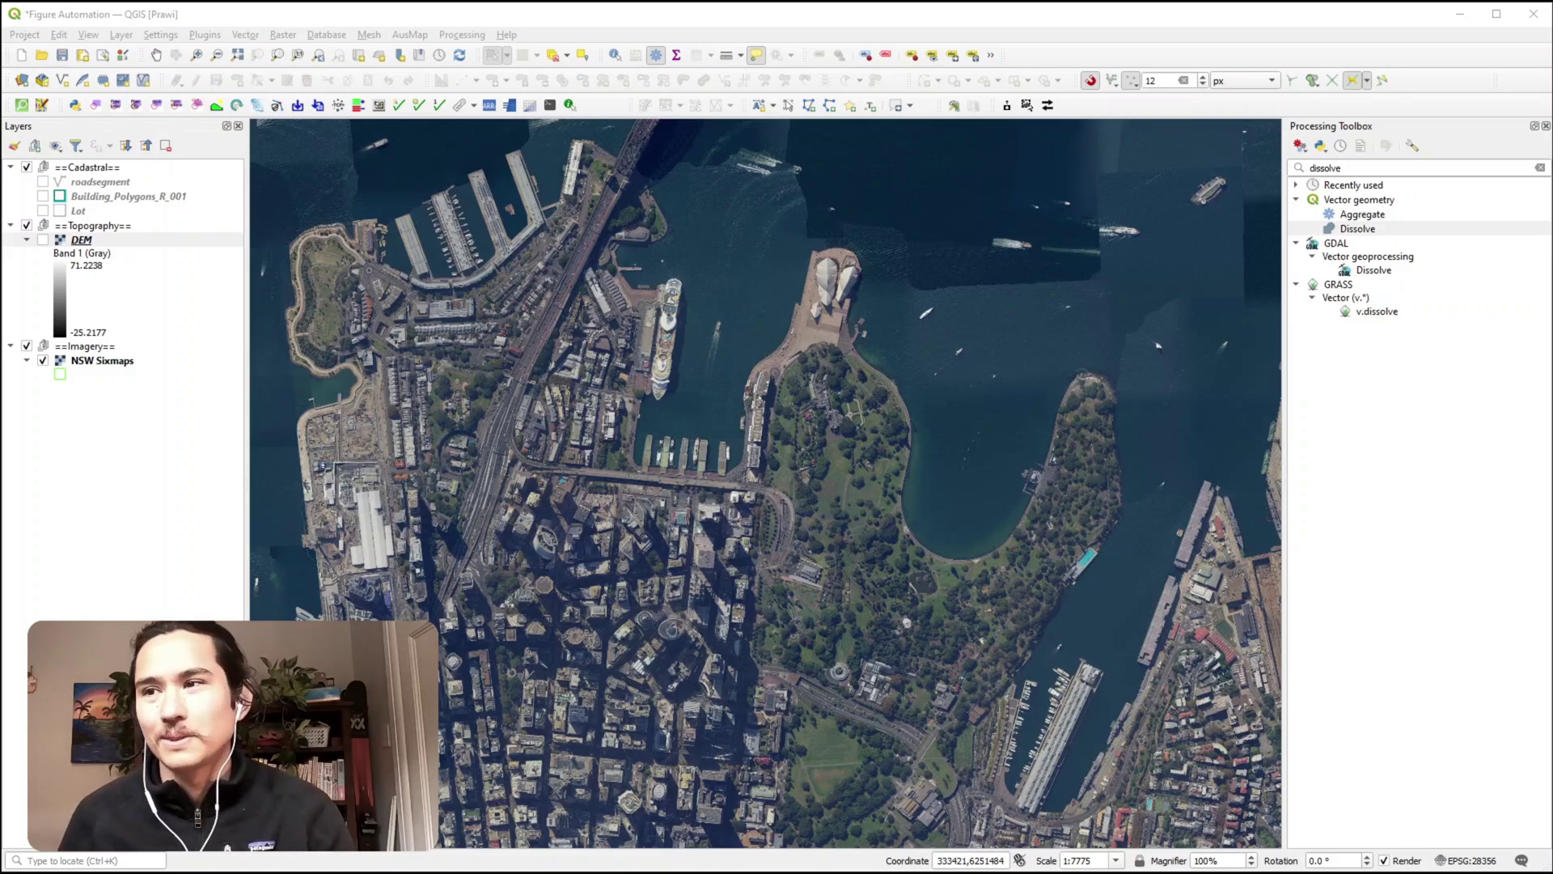
Step: Make the DEM layer visible over the NSW Sixmaps imagery, shown in greyscale from -25.2177 to 71.2238
{"action": "left_click_drag", "start_coordinate": [725, 366], "coordinate": [726, 371]}
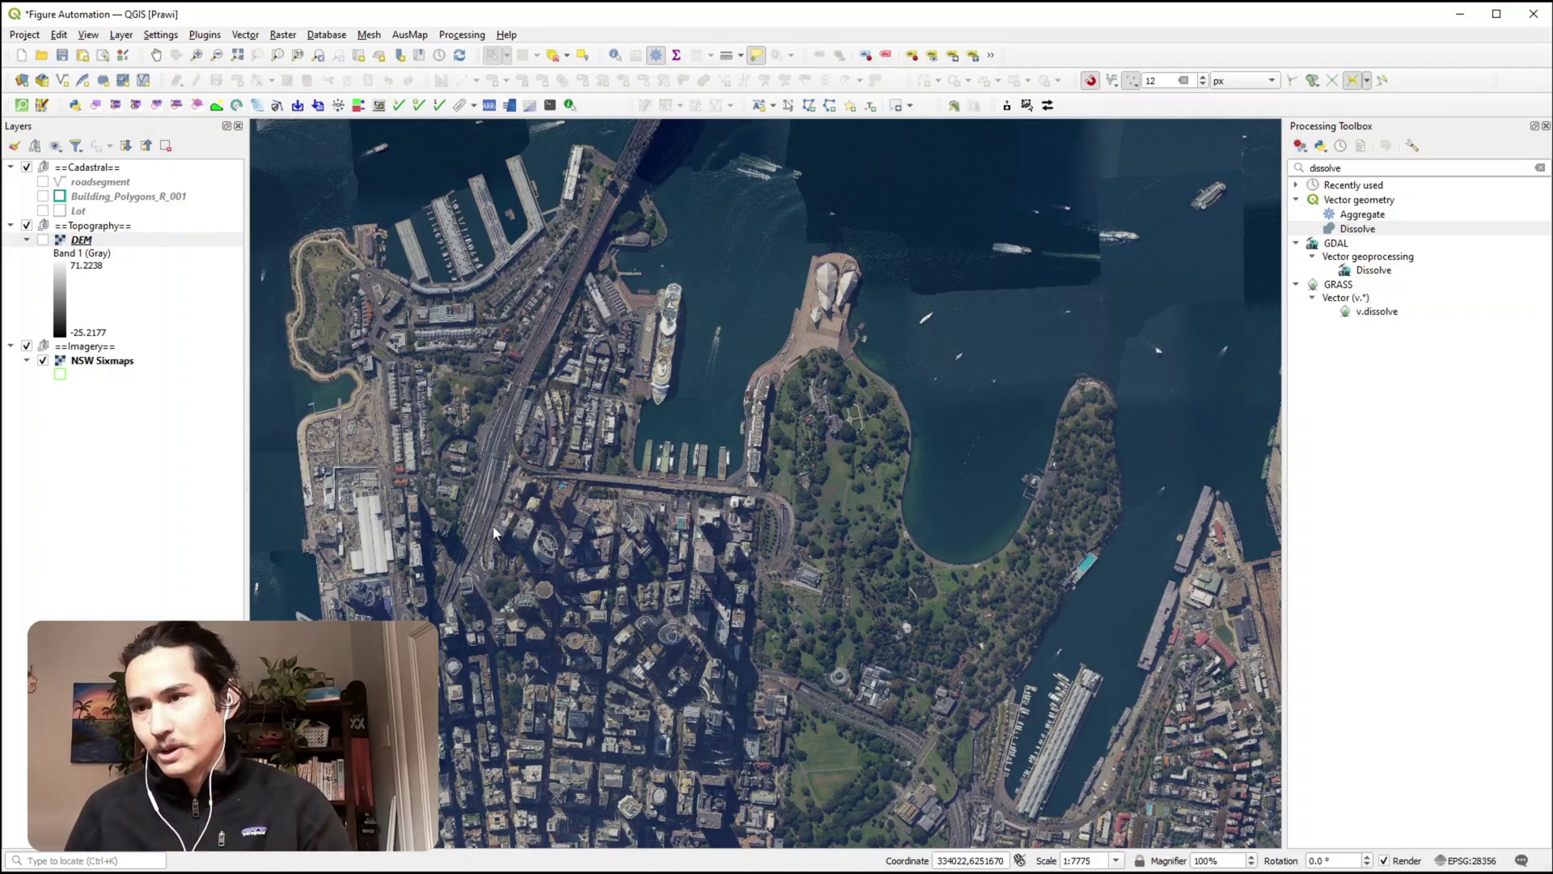
{"action": "left_click", "coordinate": [81, 241]}
{"action": "key", "text": "space"}
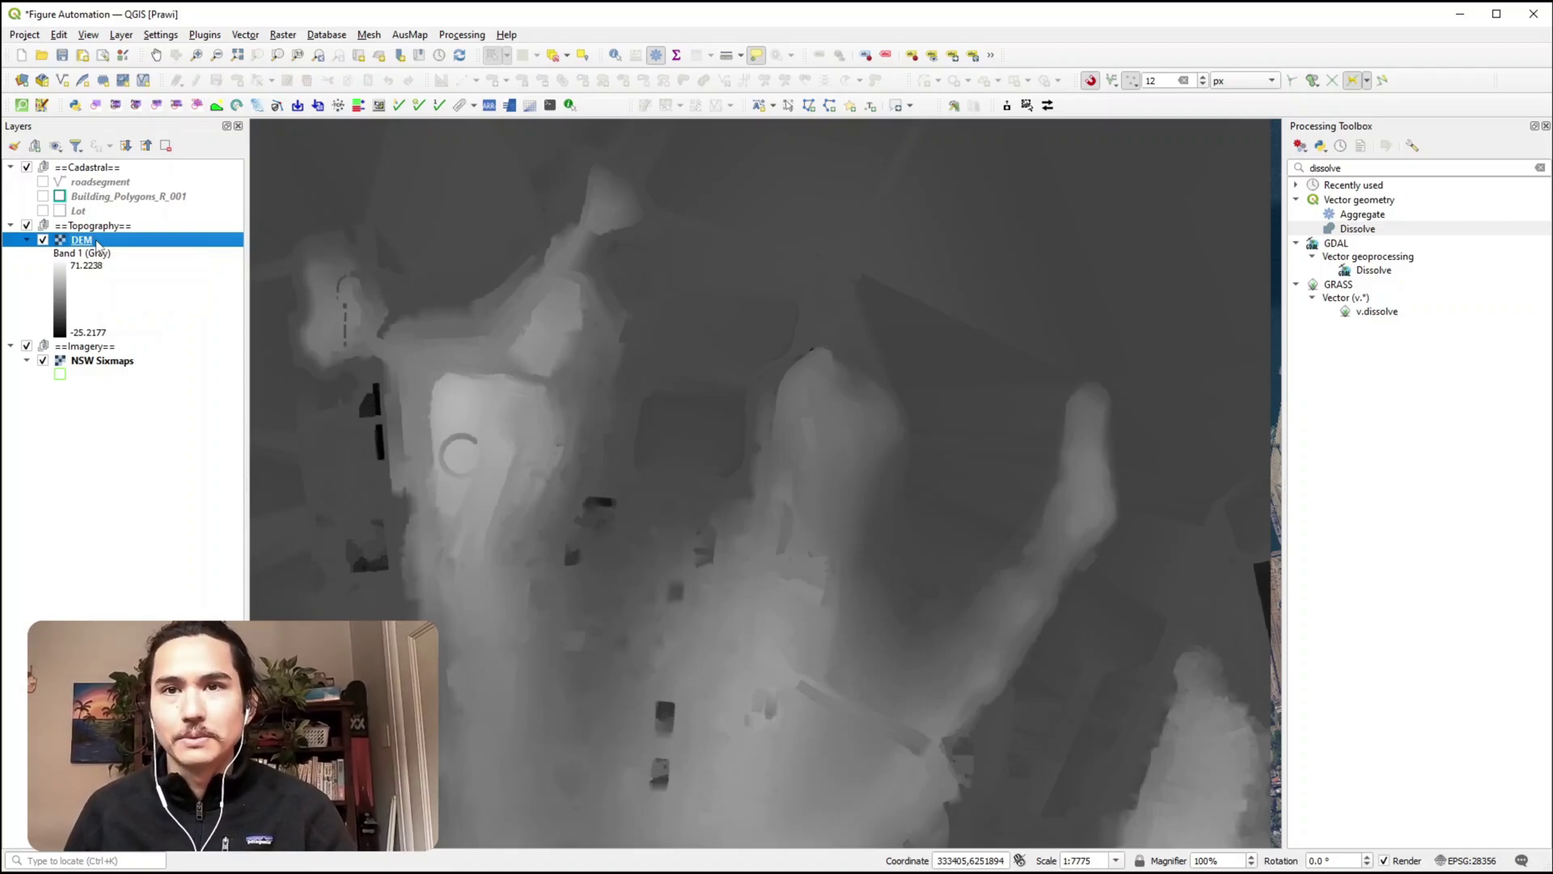
Step: In the DEM's Symbology properties, set the render type to Singleband pseudocolor
{"action": "double_click", "coordinate": [97, 243]}
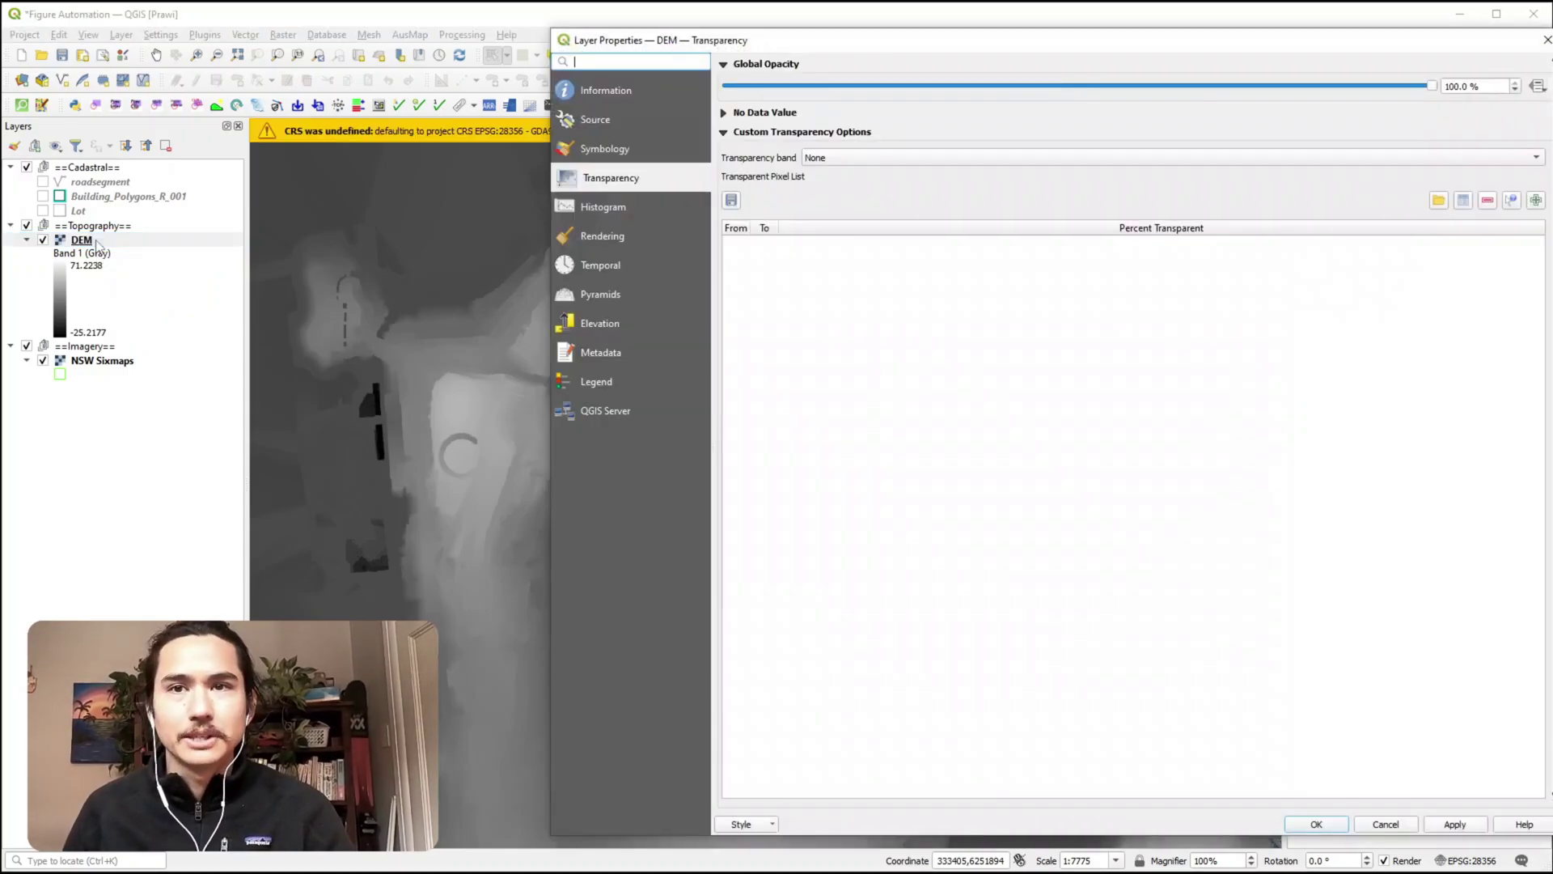
{"action": "left_click", "coordinate": [601, 150]}
{"action": "left_click_drag", "start_coordinate": [817, 40], "coordinate": [497, 30]}
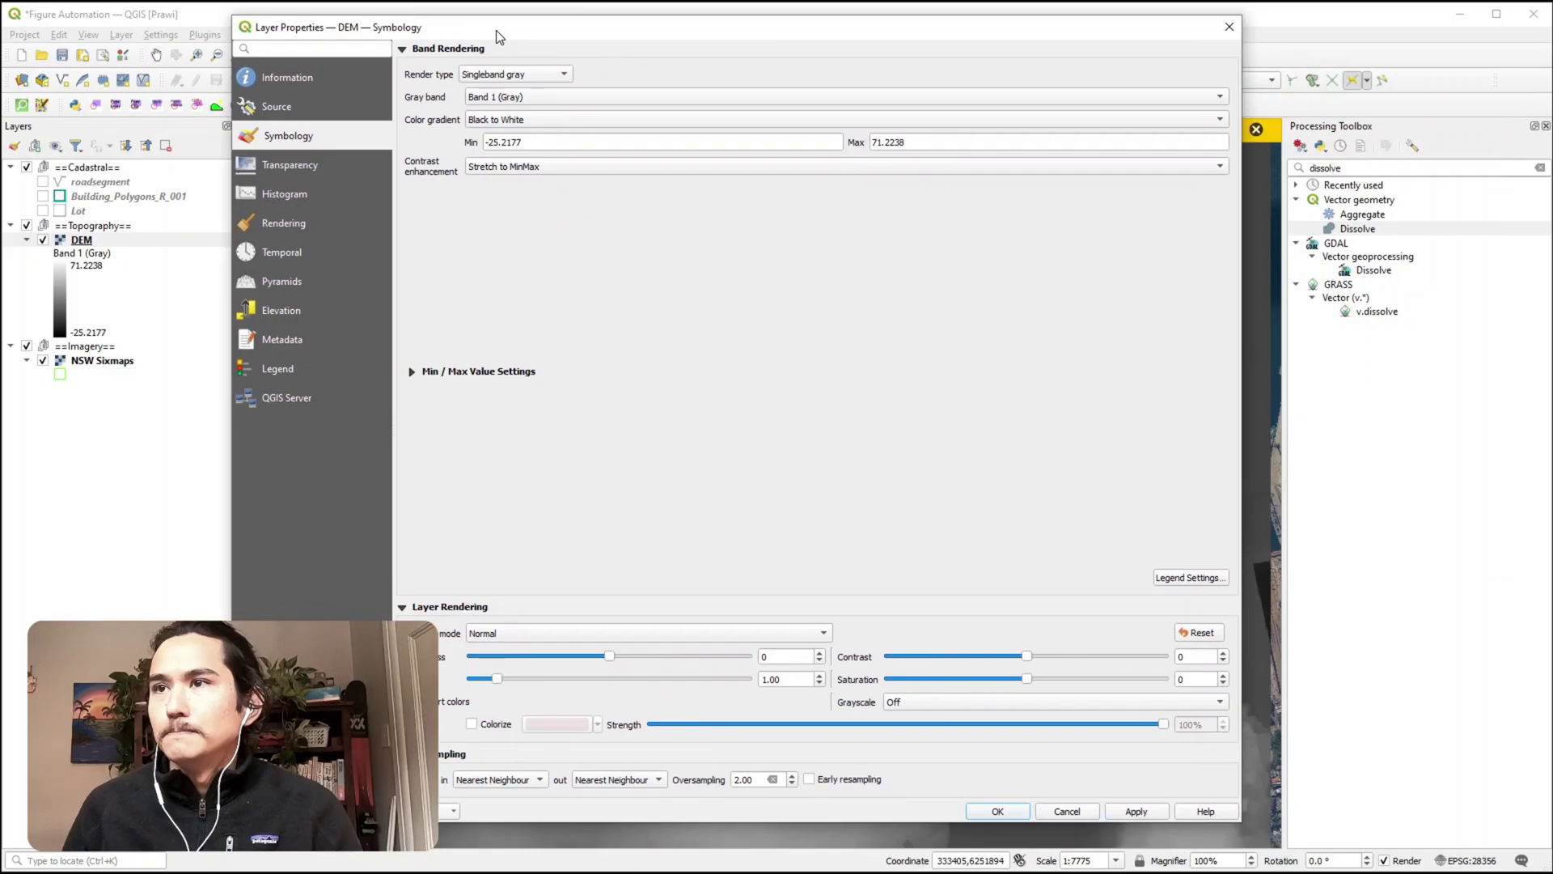
{"action": "left_click", "coordinate": [525, 76]}
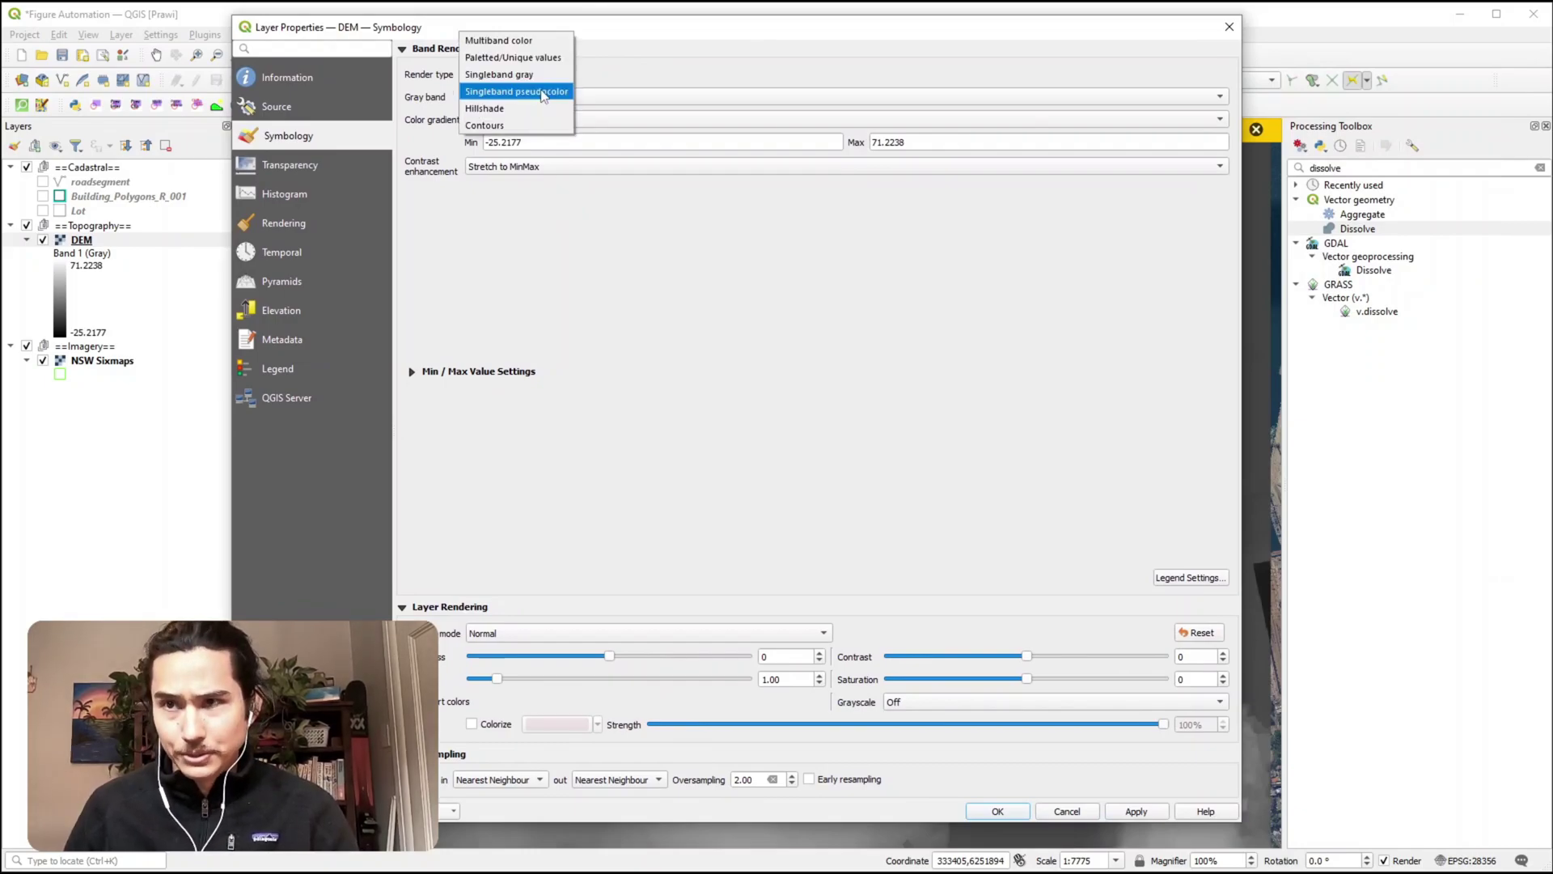
{"action": "left_click", "coordinate": [544, 93]}
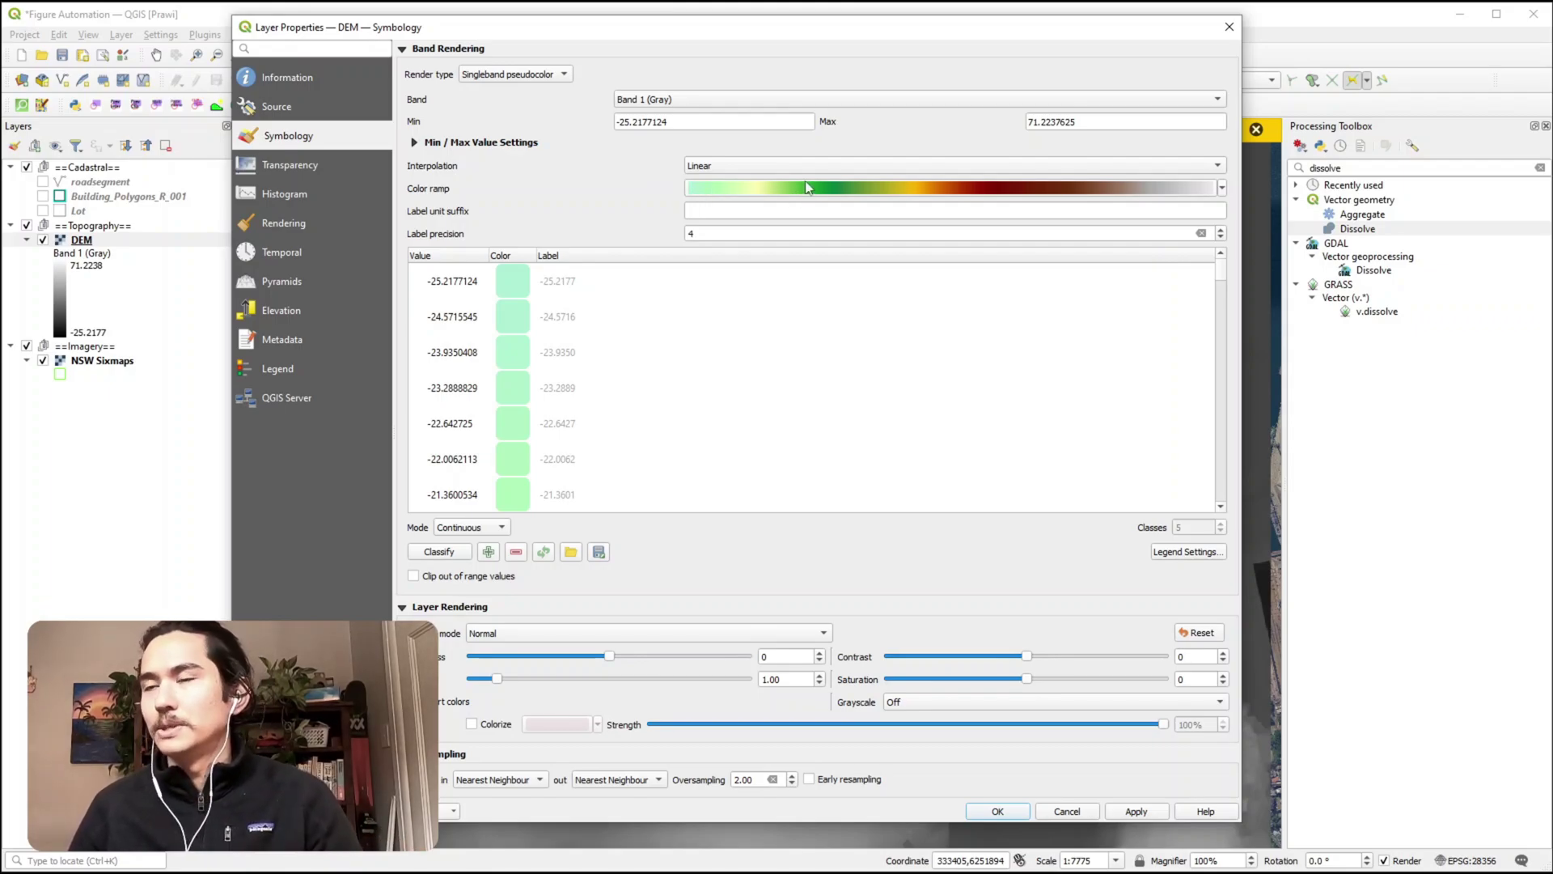
{"action": "left_click", "coordinate": [1223, 191]}
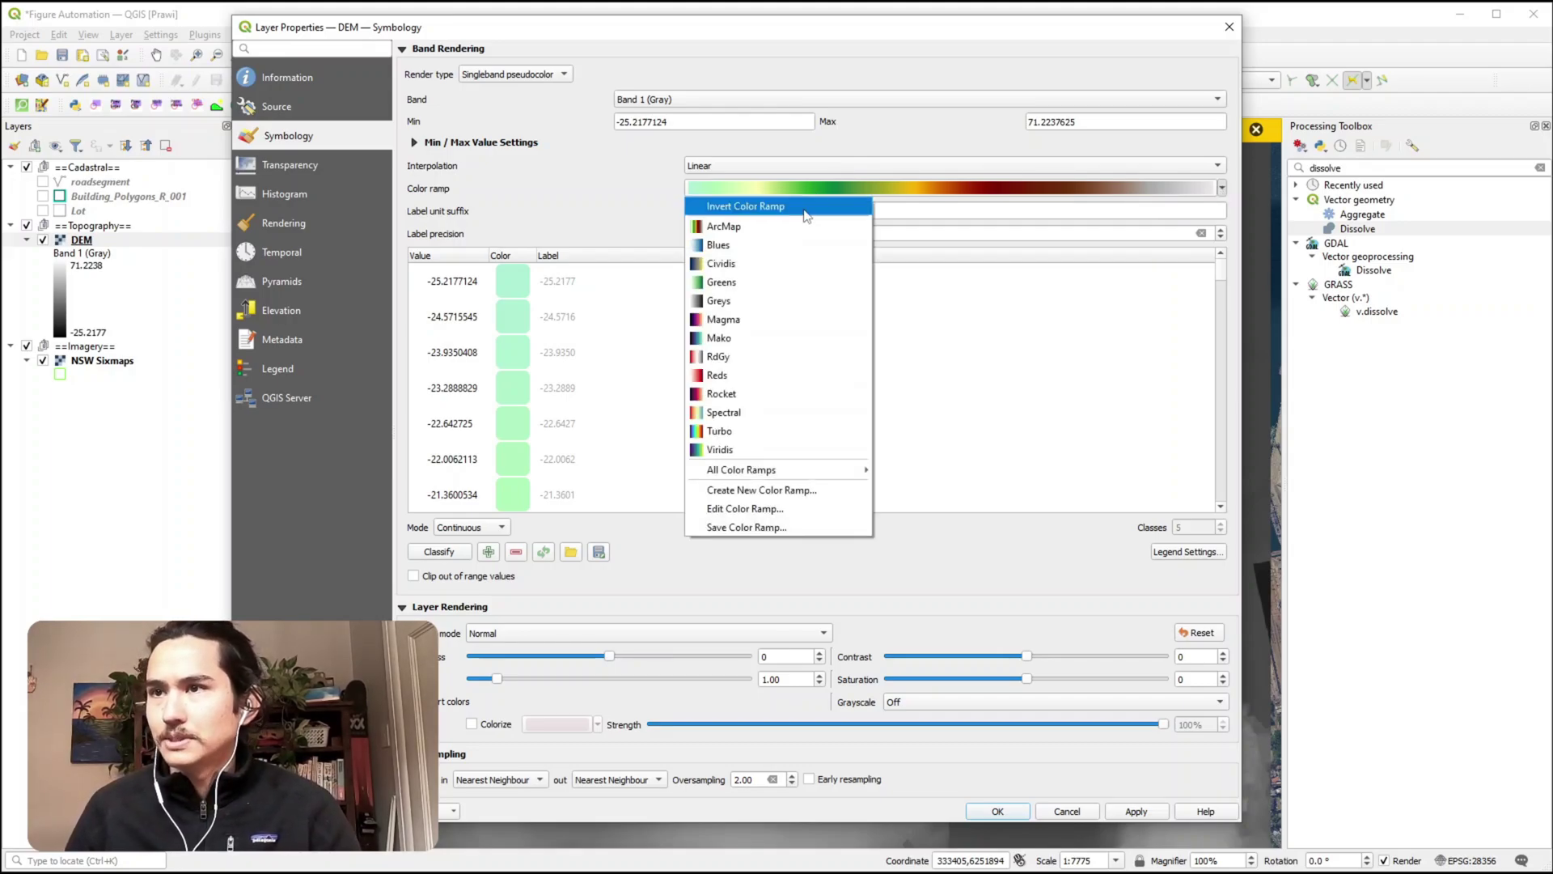
{"action": "left_click", "coordinate": [763, 490]}
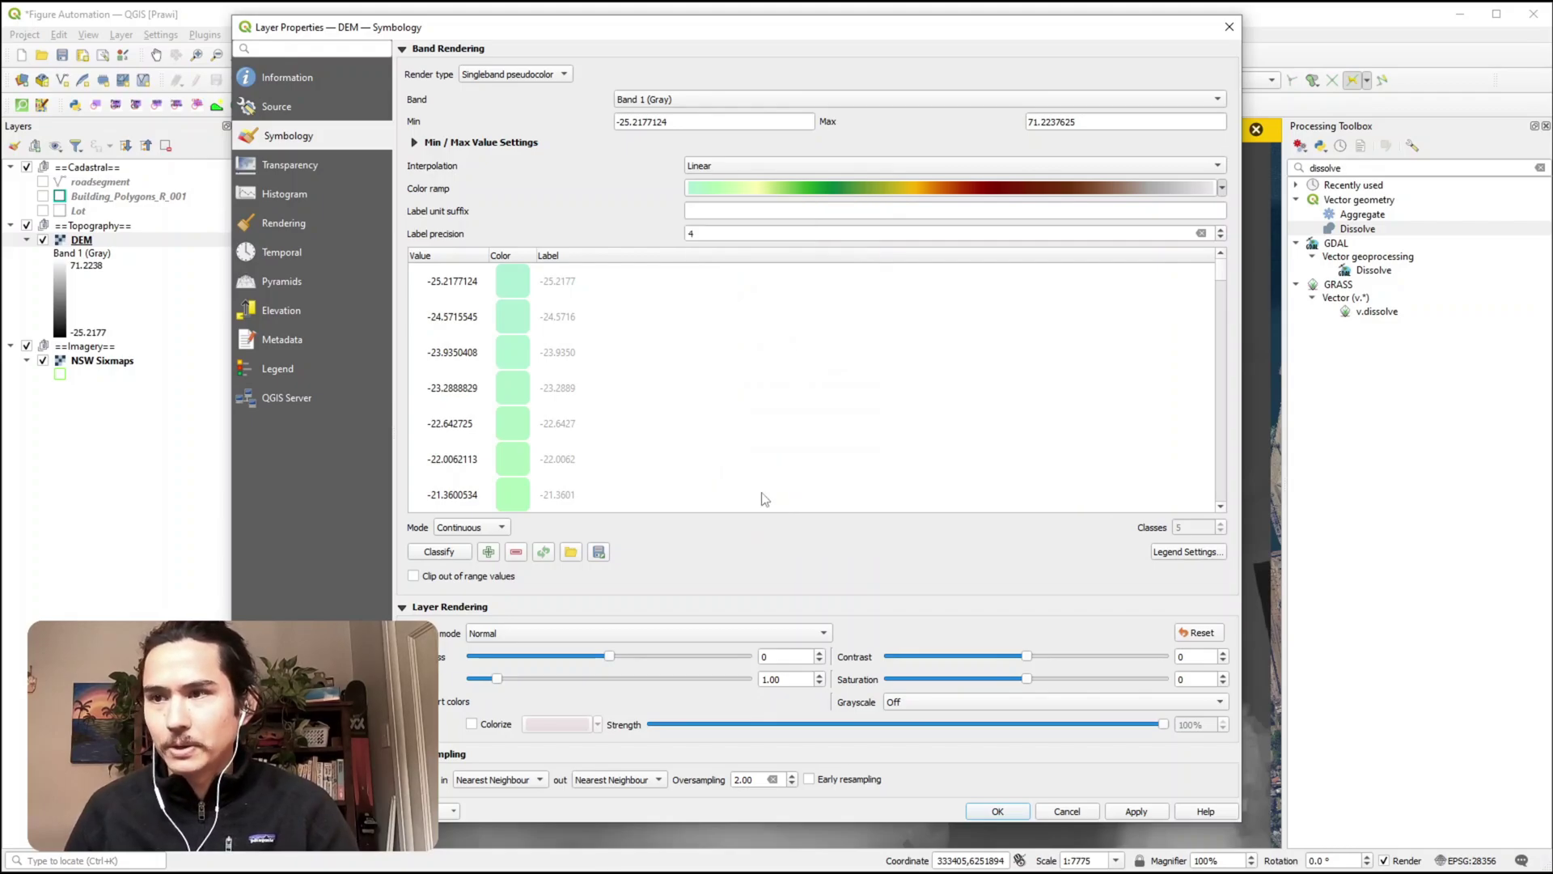
{"action": "left_click", "coordinate": [756, 429]}
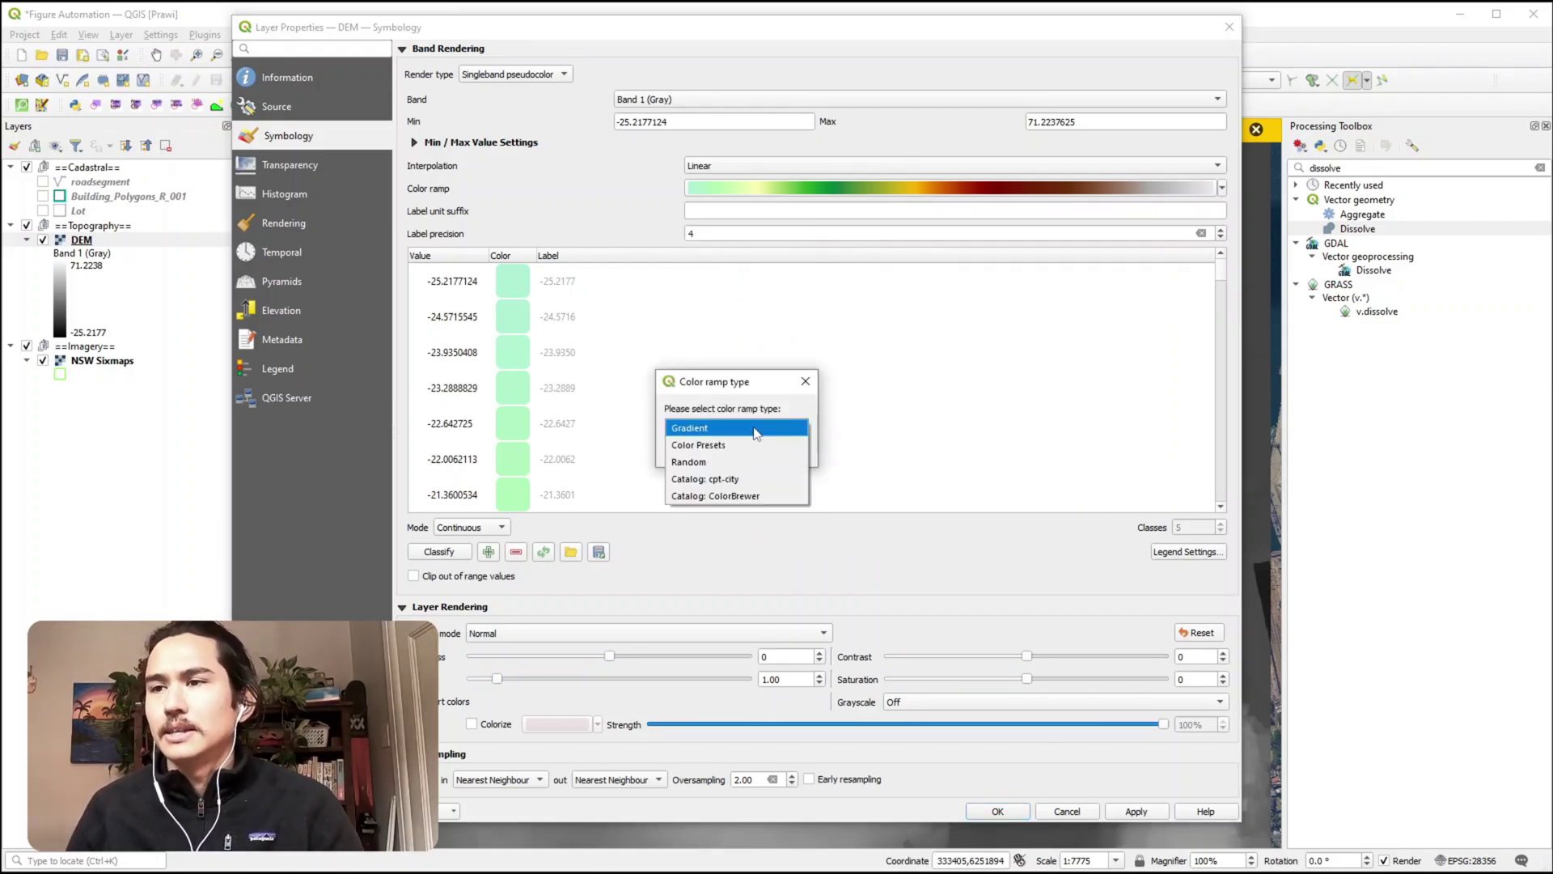
{"action": "left_click", "coordinate": [753, 479]}
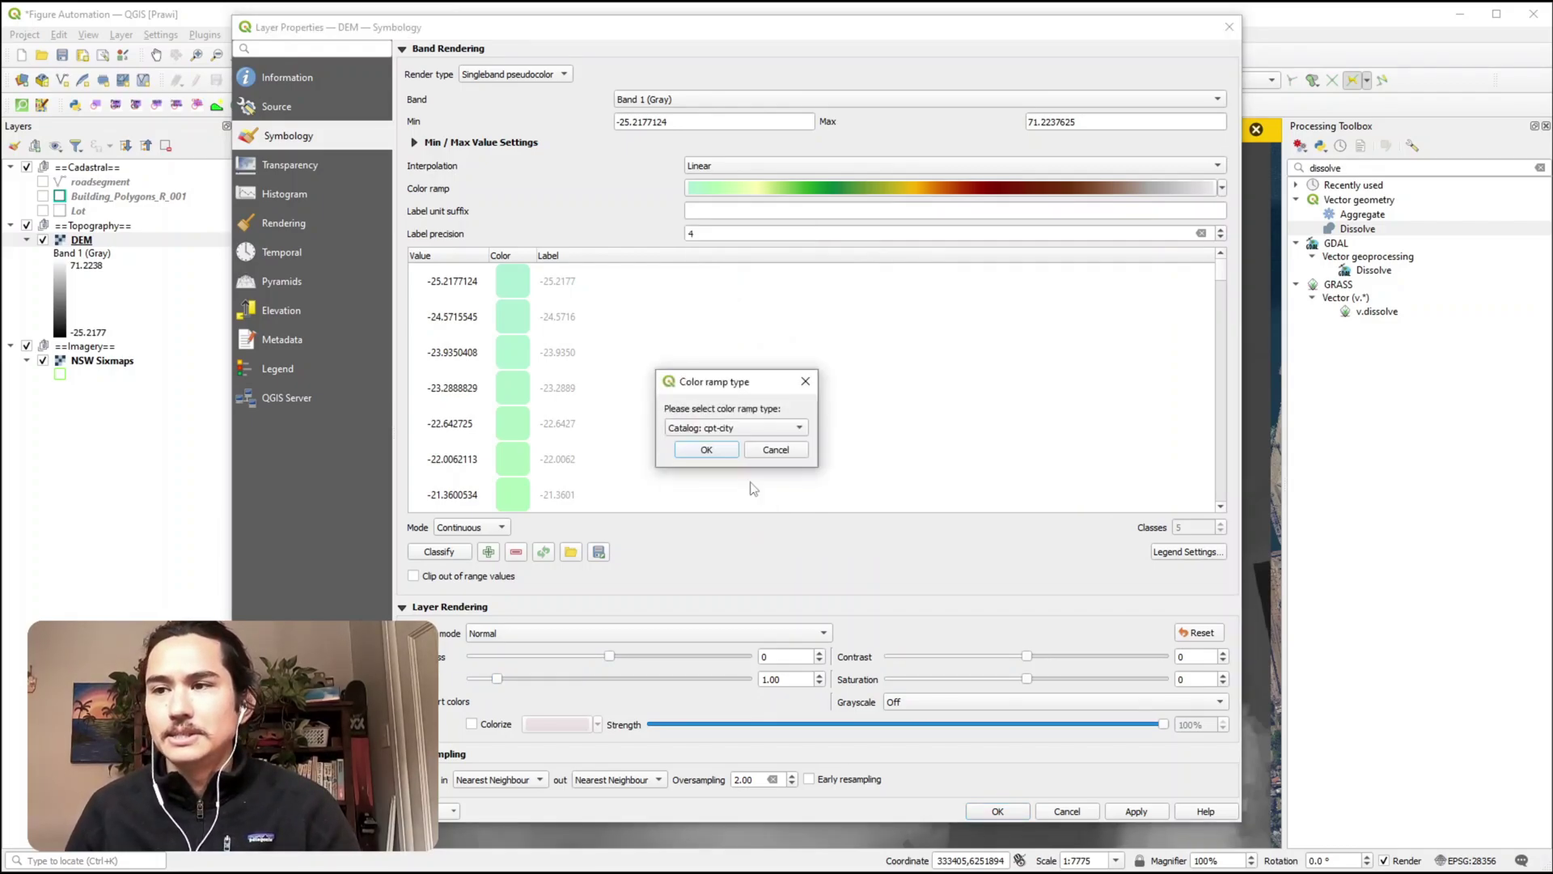
{"action": "left_click", "coordinate": [706, 452]}
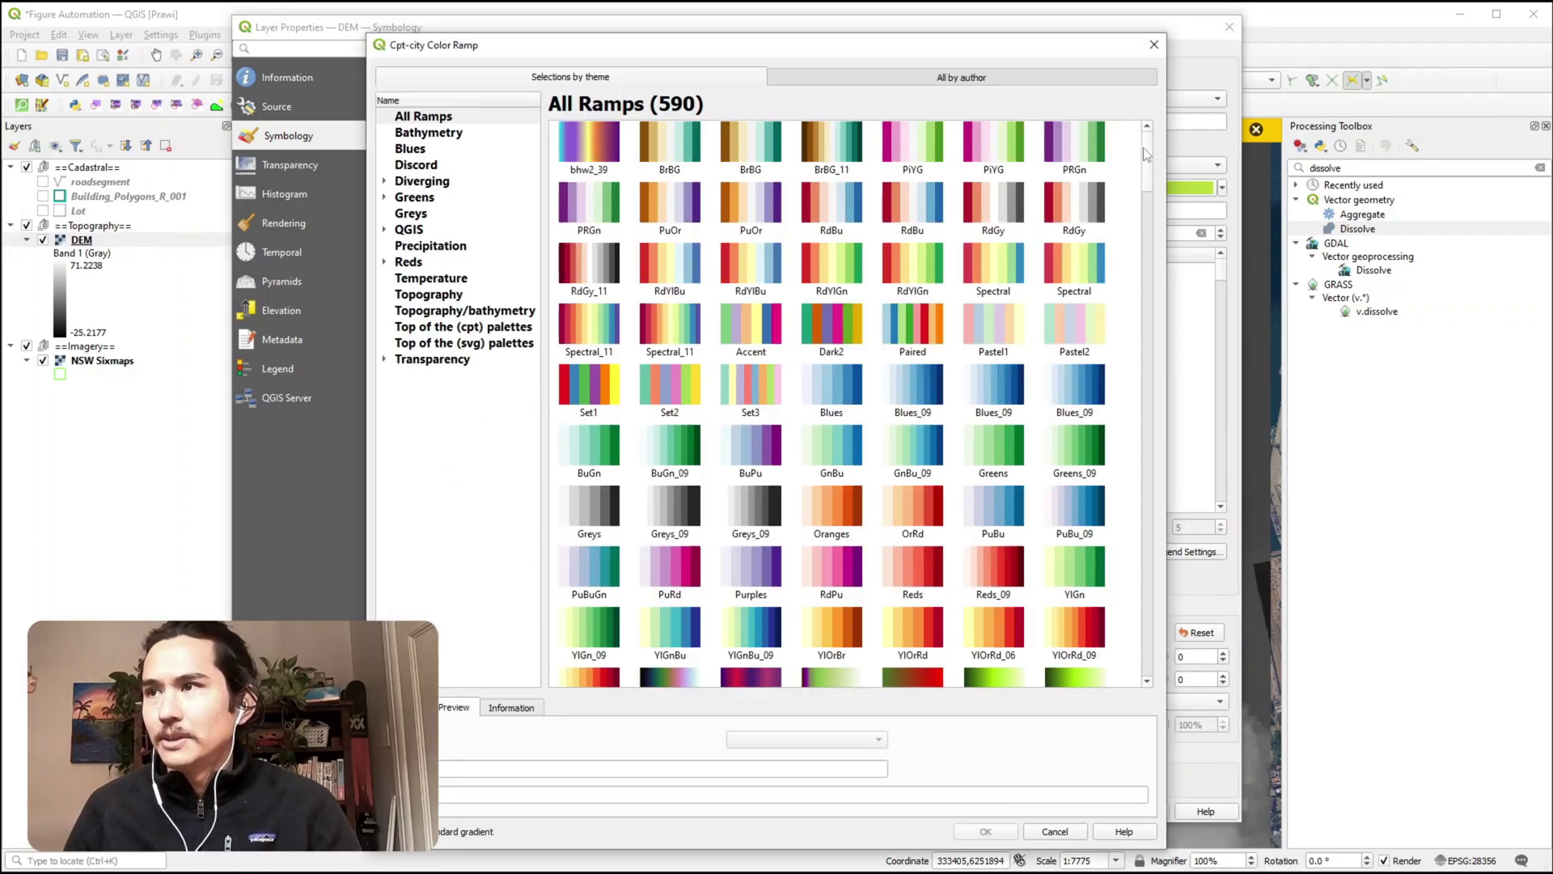
{"action": "left_click_drag", "start_coordinate": [1143, 148], "coordinate": [1148, 646]}
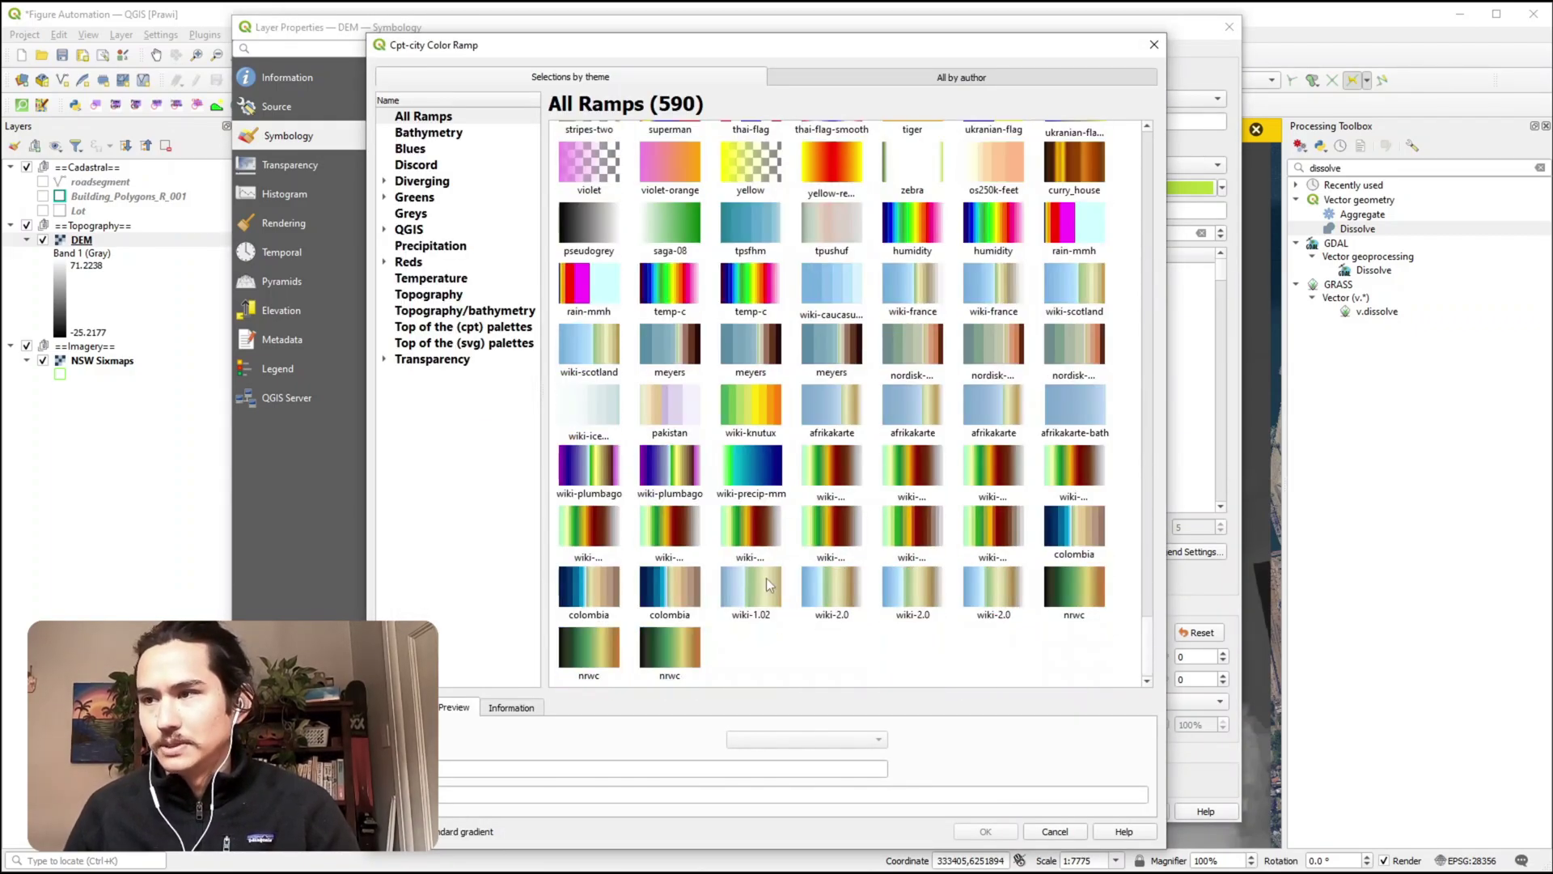
{"action": "left_click", "coordinate": [1054, 831]}
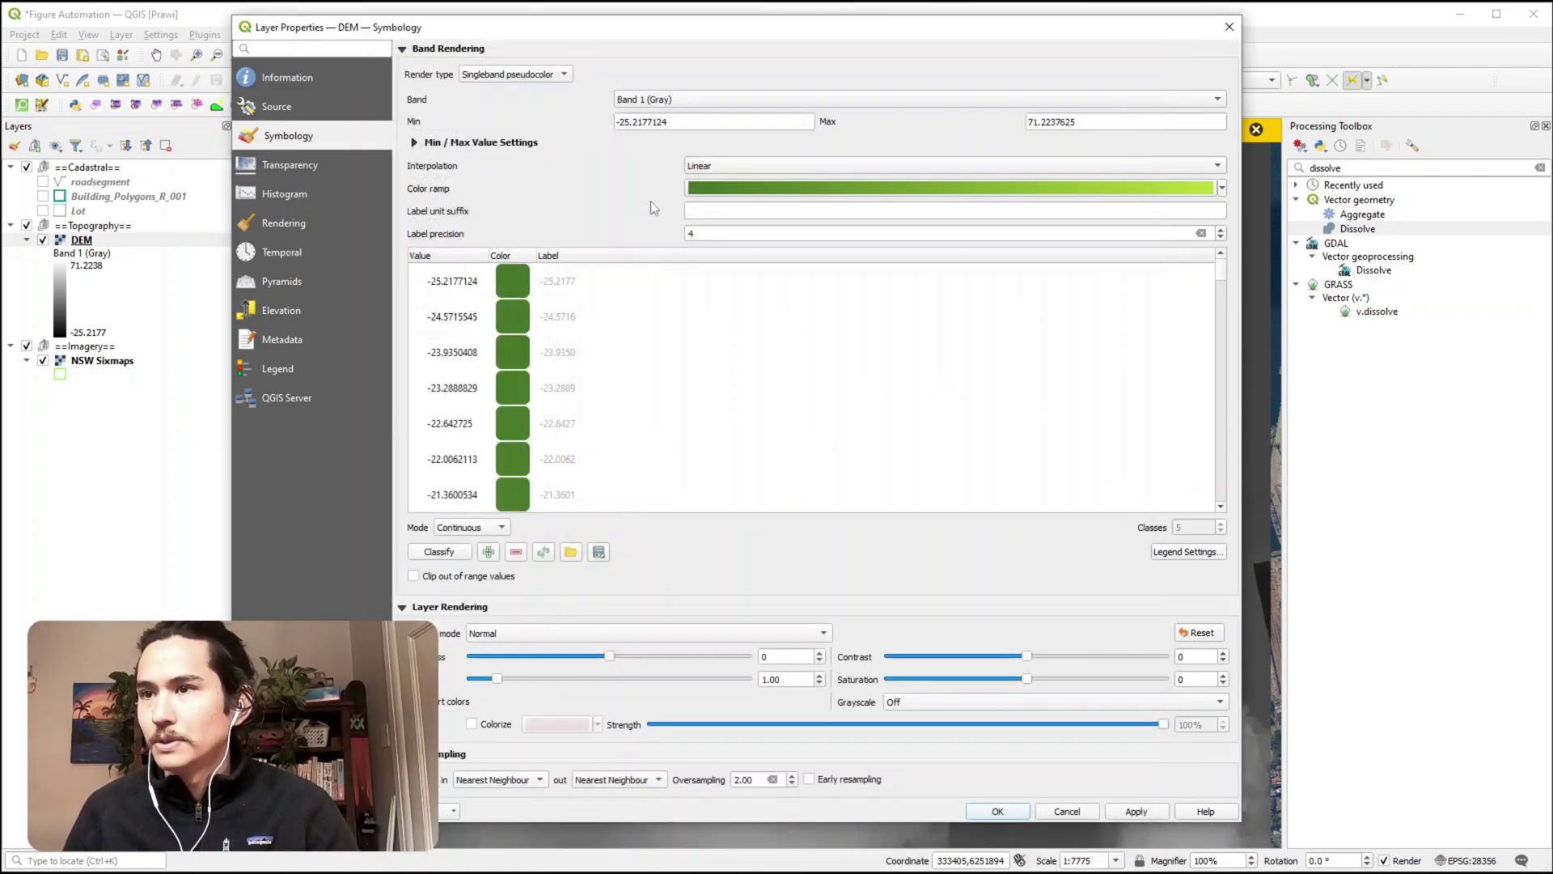
{"action": "left_click", "coordinate": [1222, 188]}
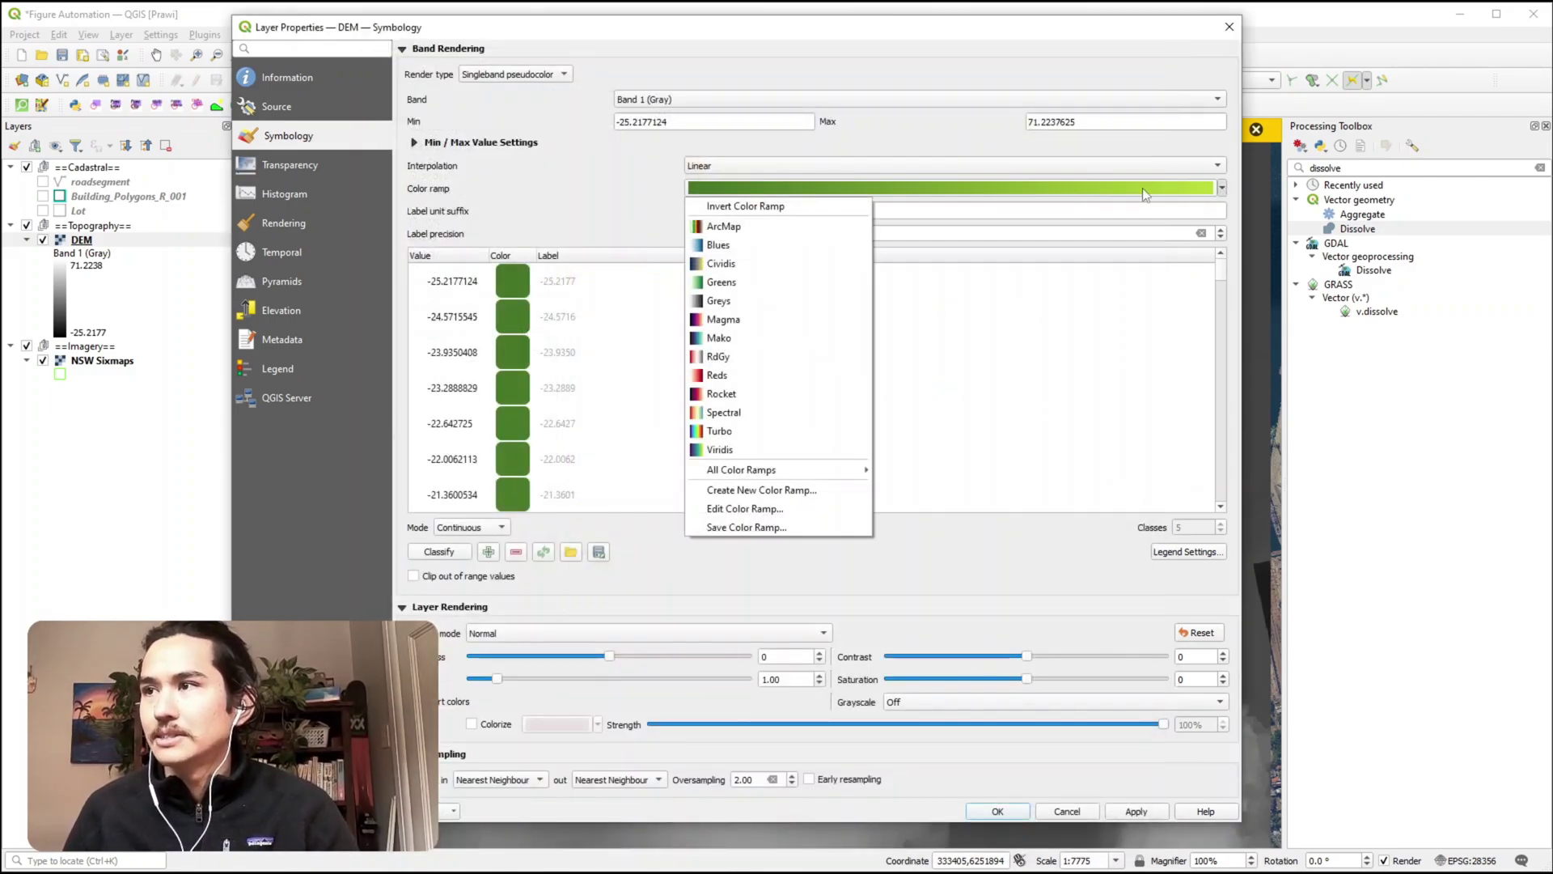
{"action": "left_click", "coordinate": [728, 220]}
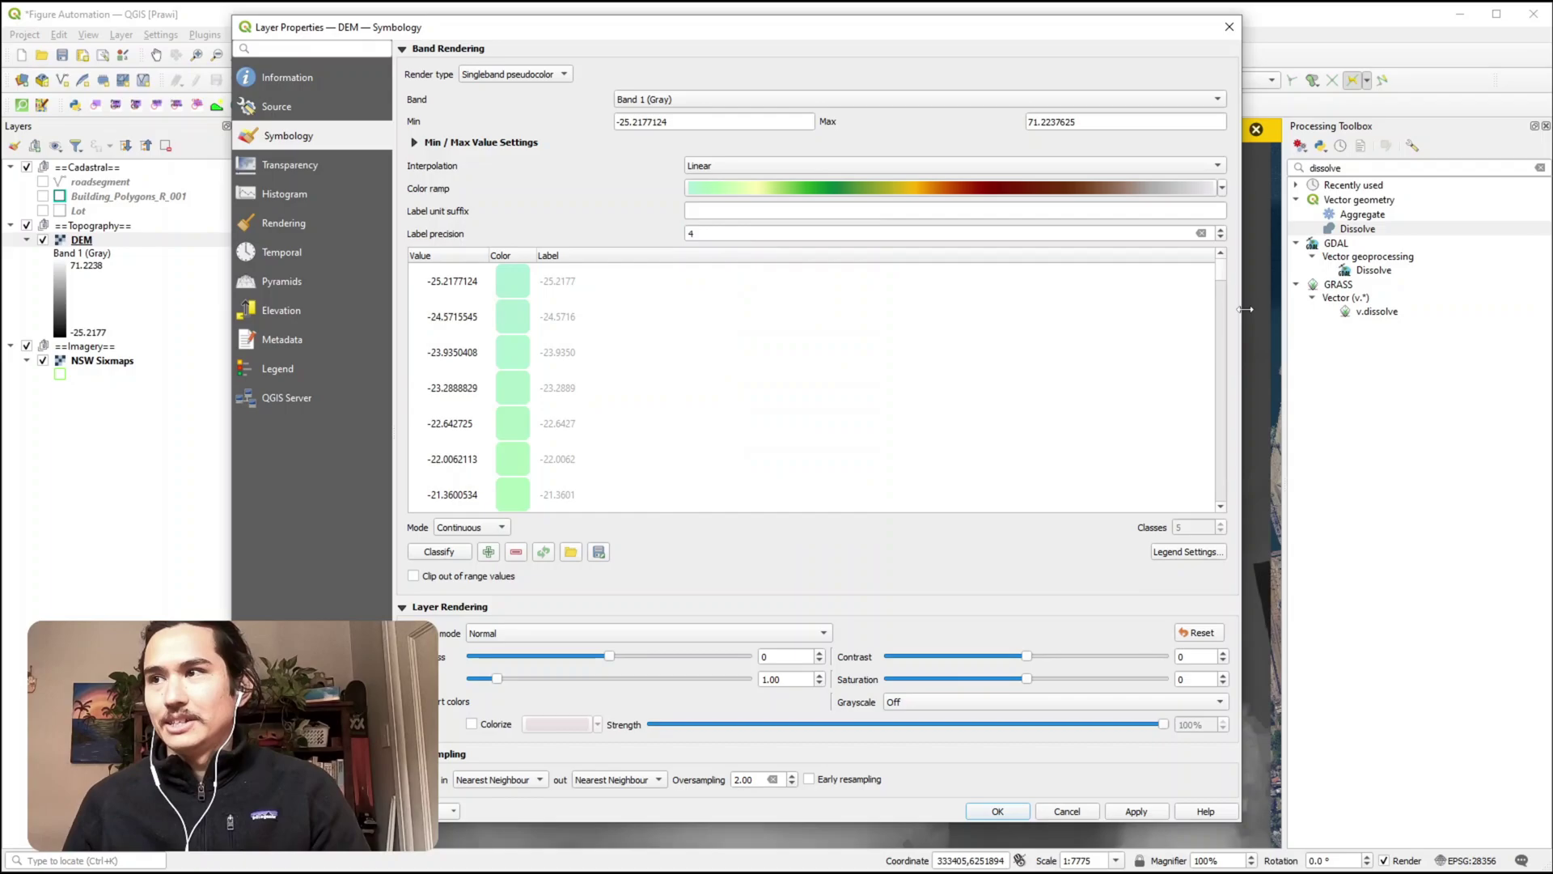
Step: Apply the pseudocolor styling, close the properties, and zoom to the full DEM extent
{"action": "left_click", "coordinate": [1136, 812]}
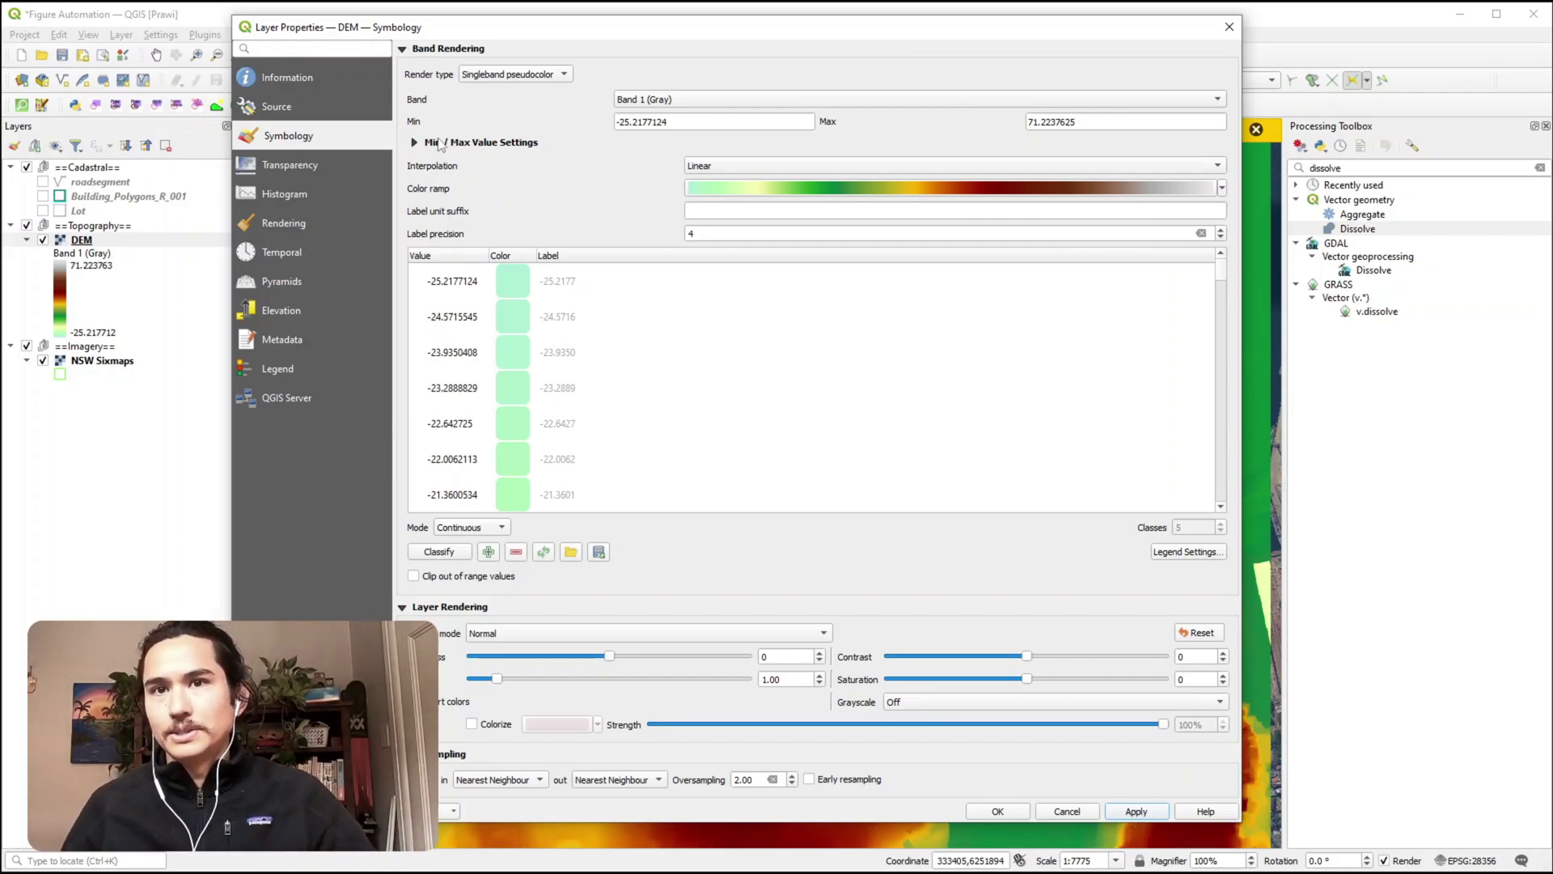
{"action": "left_click", "coordinate": [999, 812]}
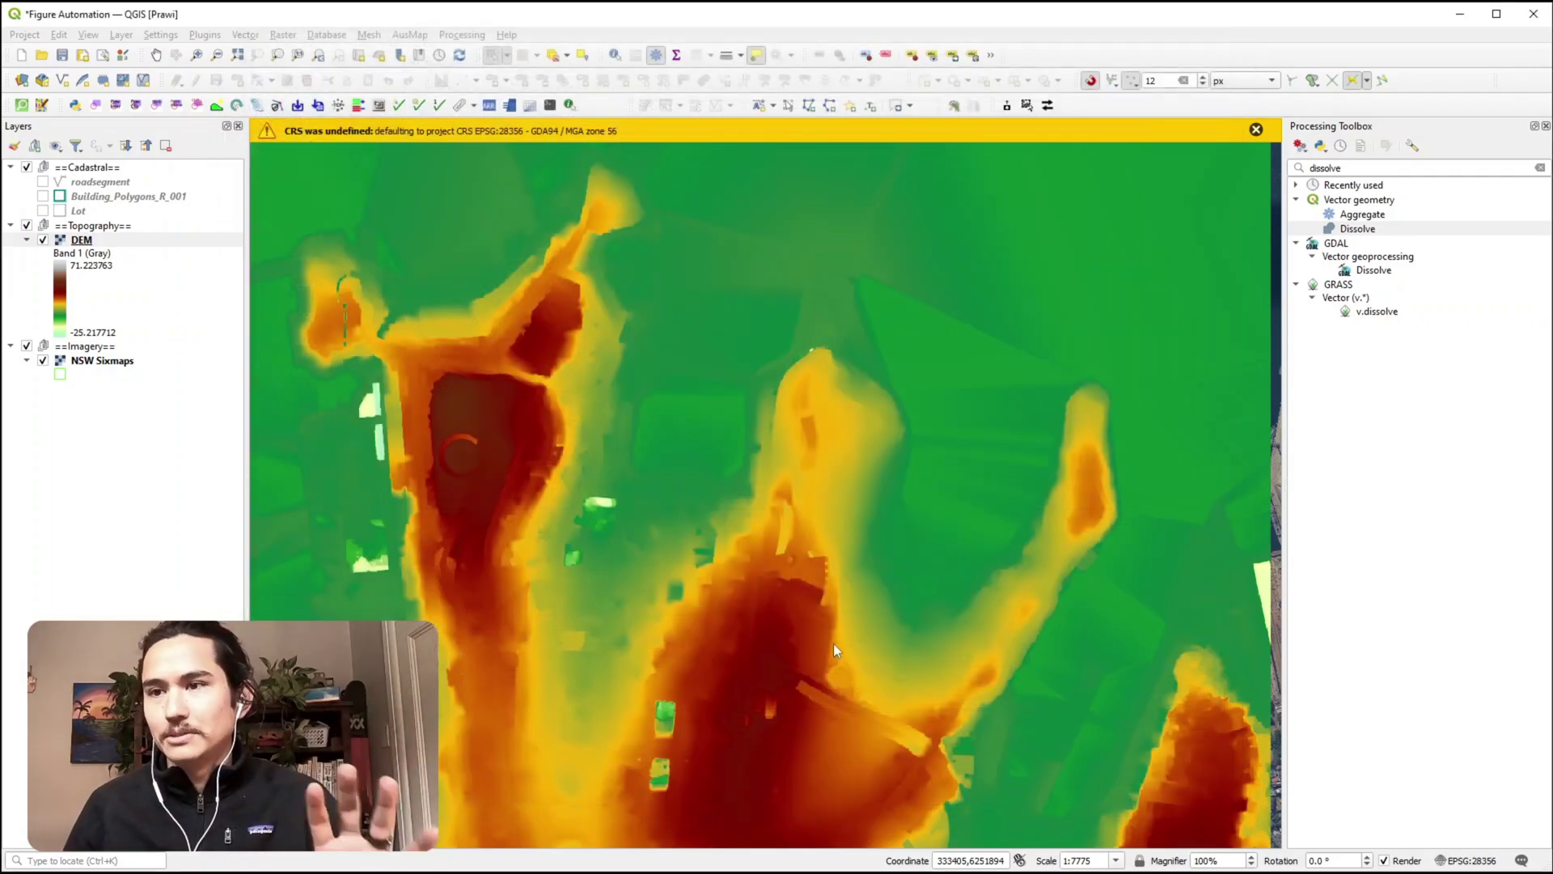
{"action": "right_click", "coordinate": [81, 226]}
{"action": "right_click", "coordinate": [80, 241]}
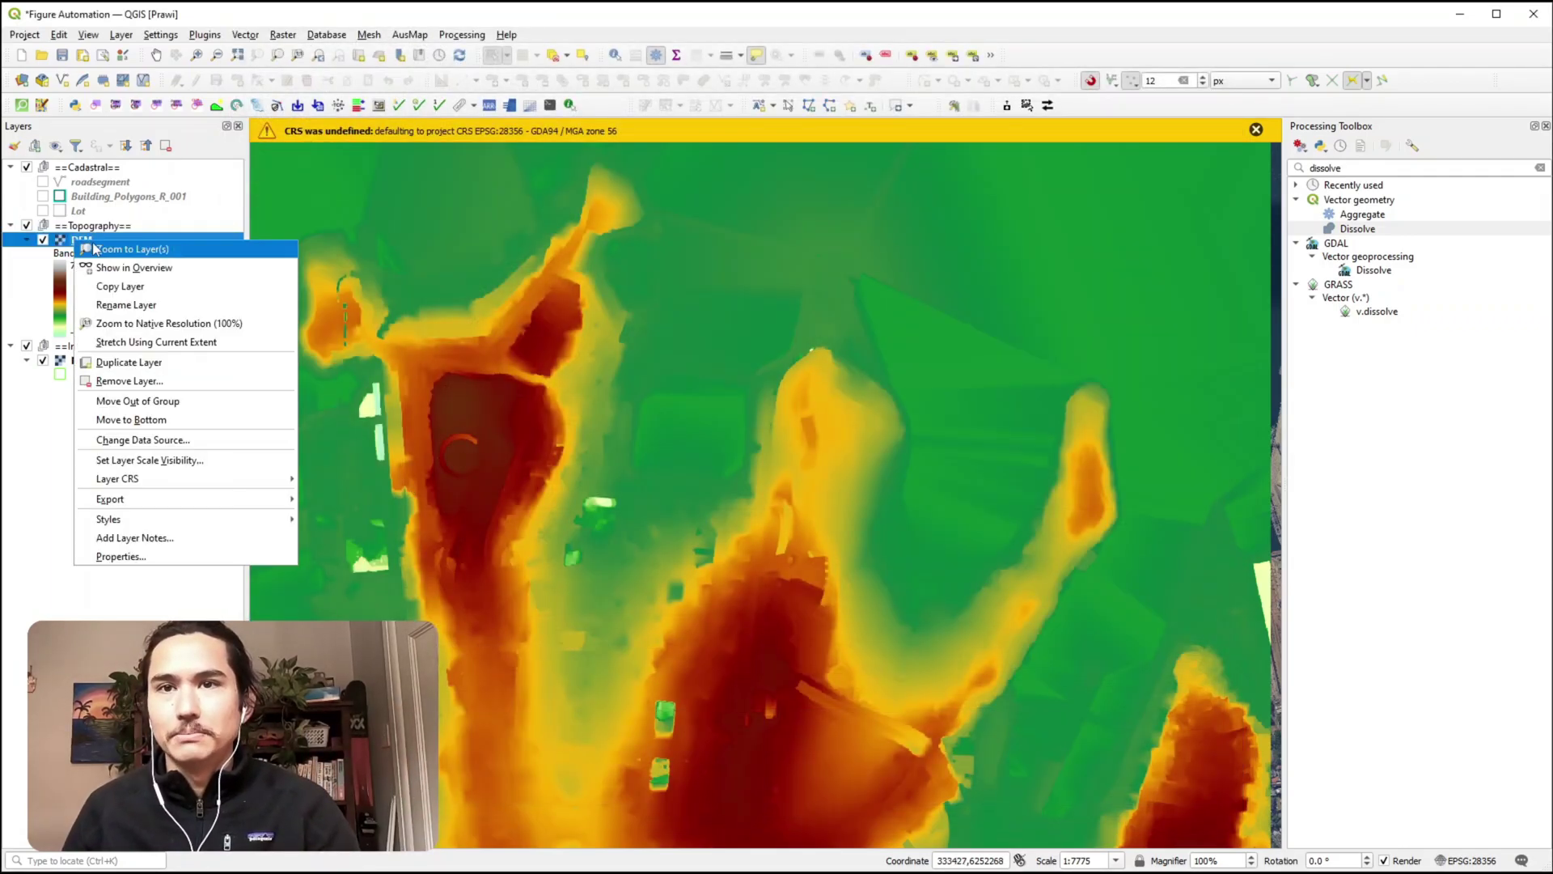
{"action": "left_click", "coordinate": [105, 246]}
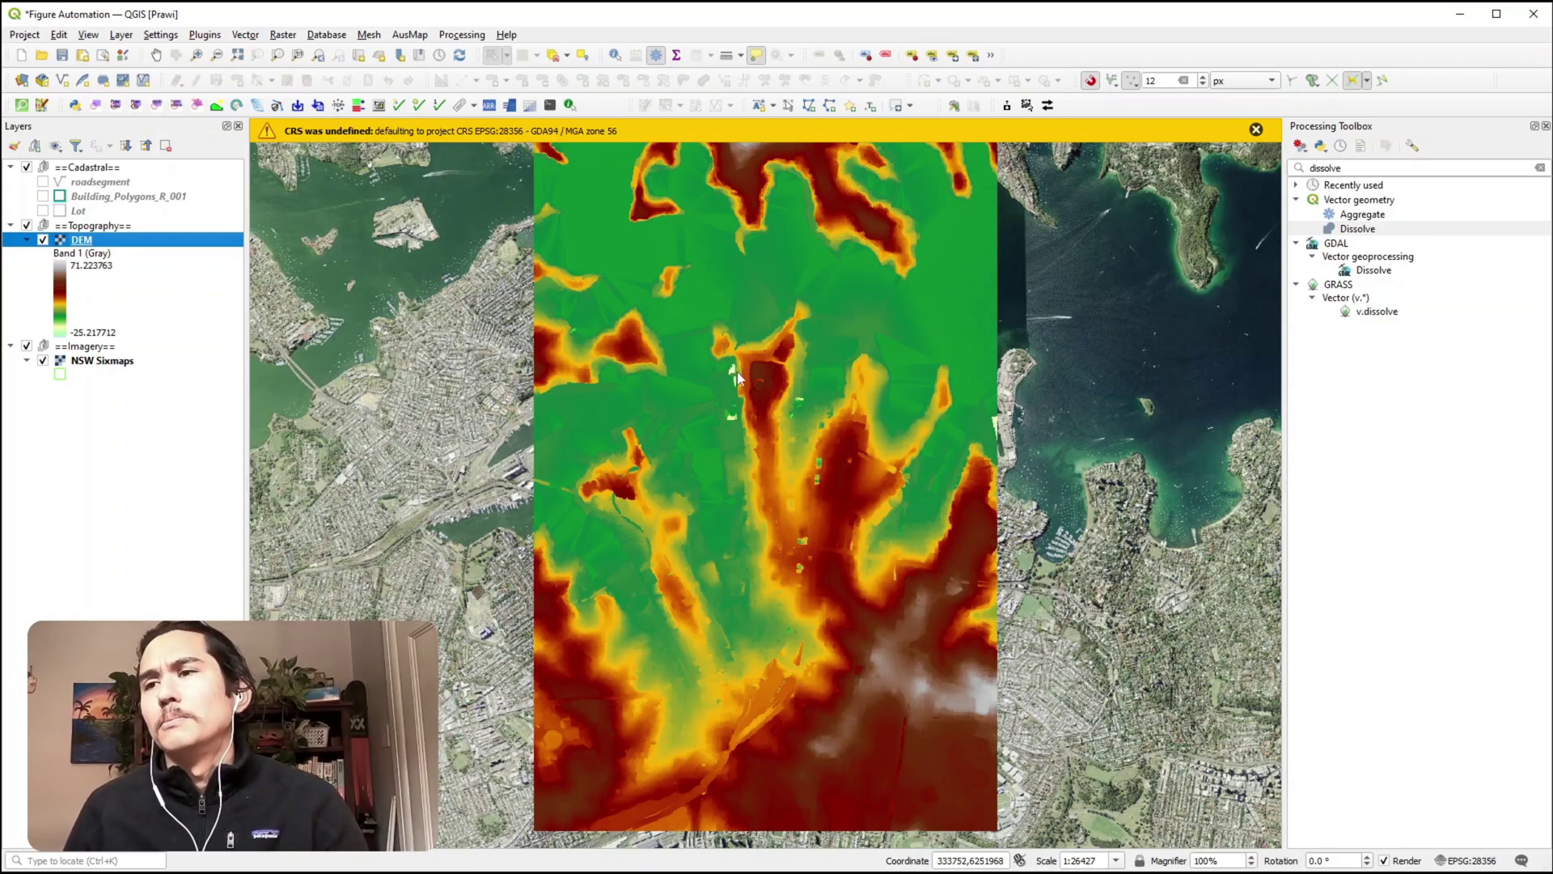
Step: Zoom and pan back to the harbour area, then select the DEM layer
{"action": "scroll", "coordinate": [749, 371], "scroll_direction": "up", "scroll_amount": 3}
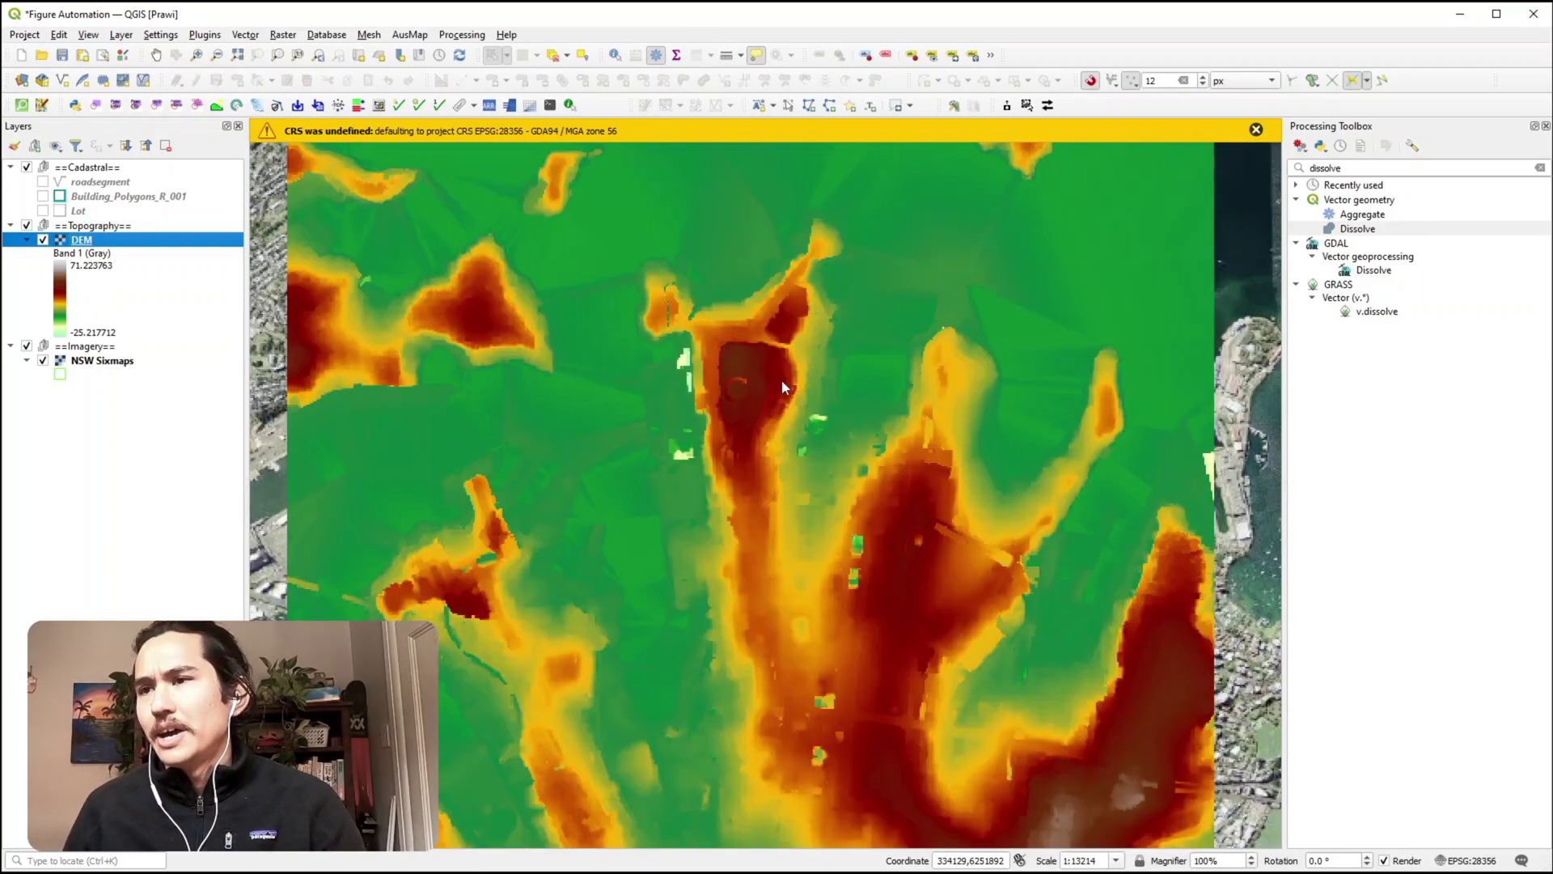
{"action": "left_click_drag", "start_coordinate": [711, 368], "coordinate": [732, 406]}
{"action": "scroll", "coordinate": [767, 368], "scroll_direction": "down", "scroll_amount": 1}
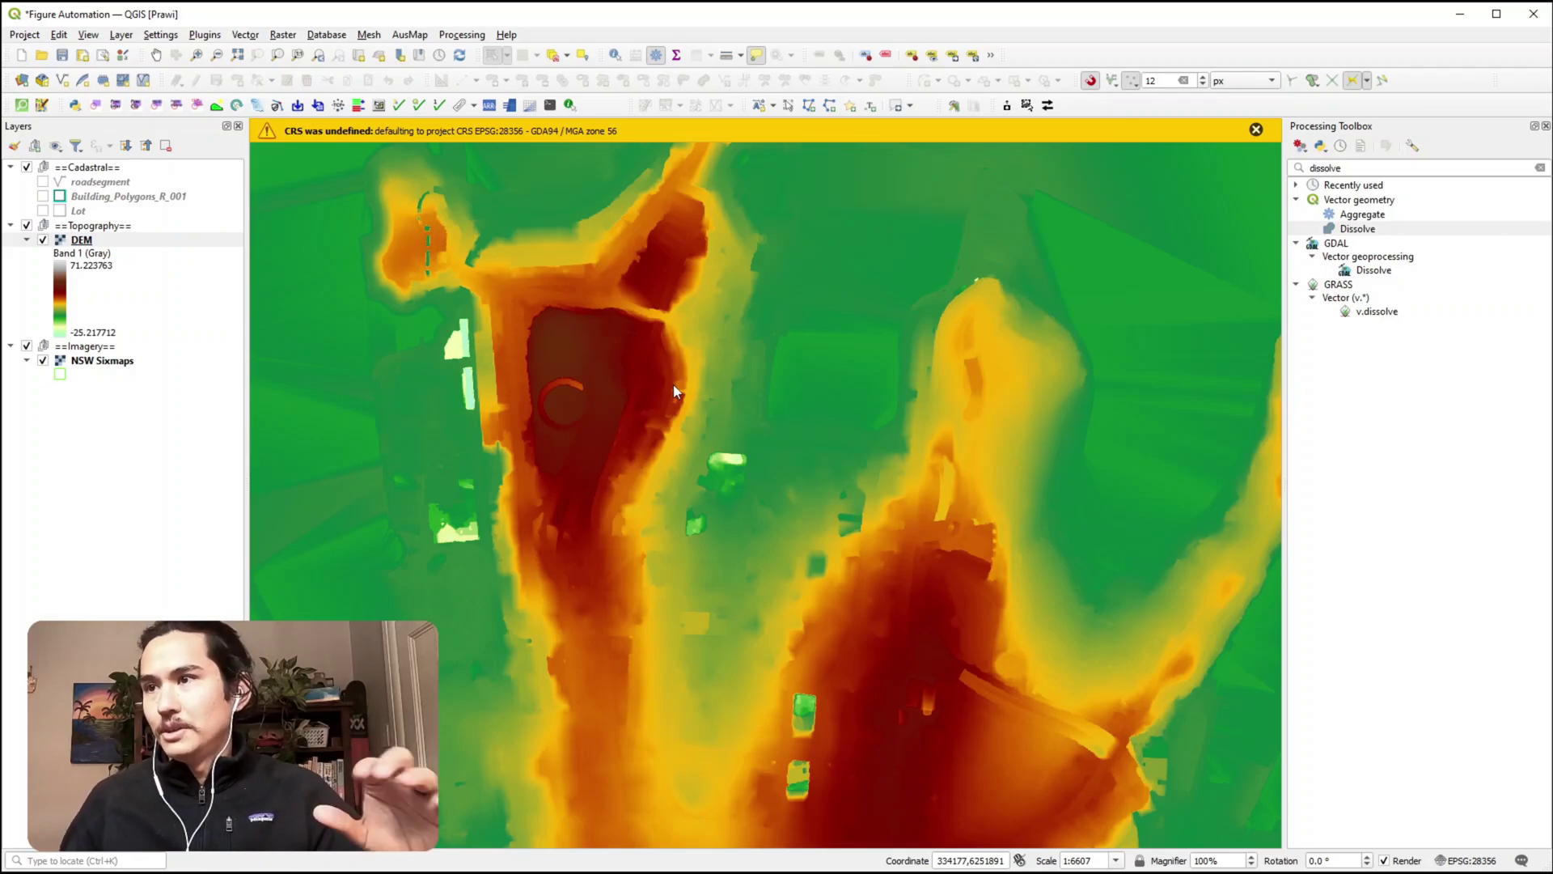
{"action": "left_click", "coordinate": [113, 241]}
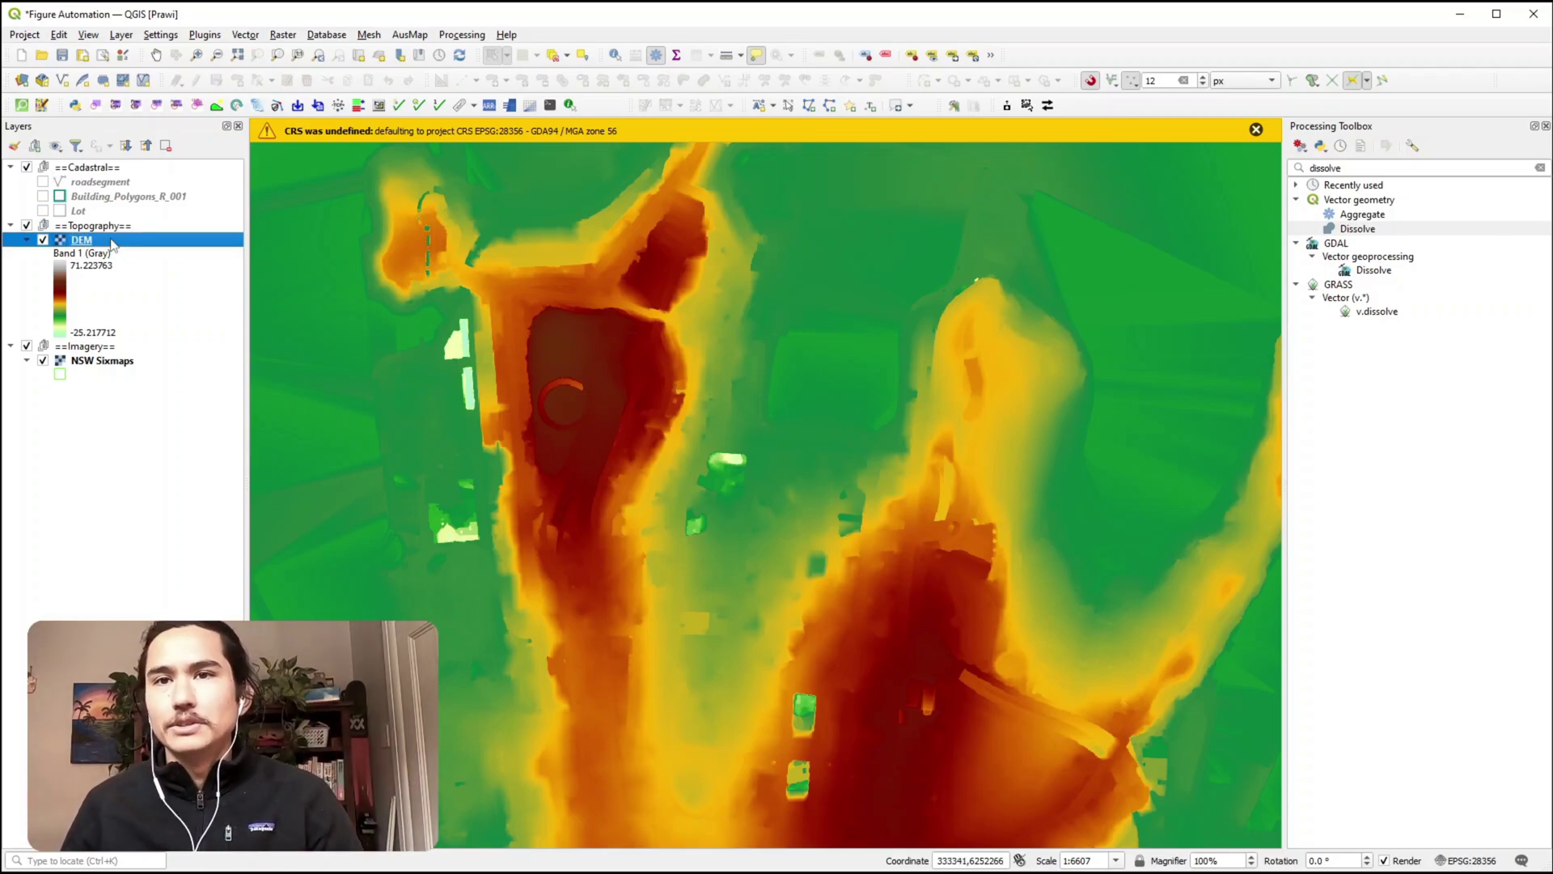
Step: Set the DEM's Min/Max statistics extent to Current canvas and apply, restretching to -25.29–43.90
{"action": "double_click", "coordinate": [113, 243]}
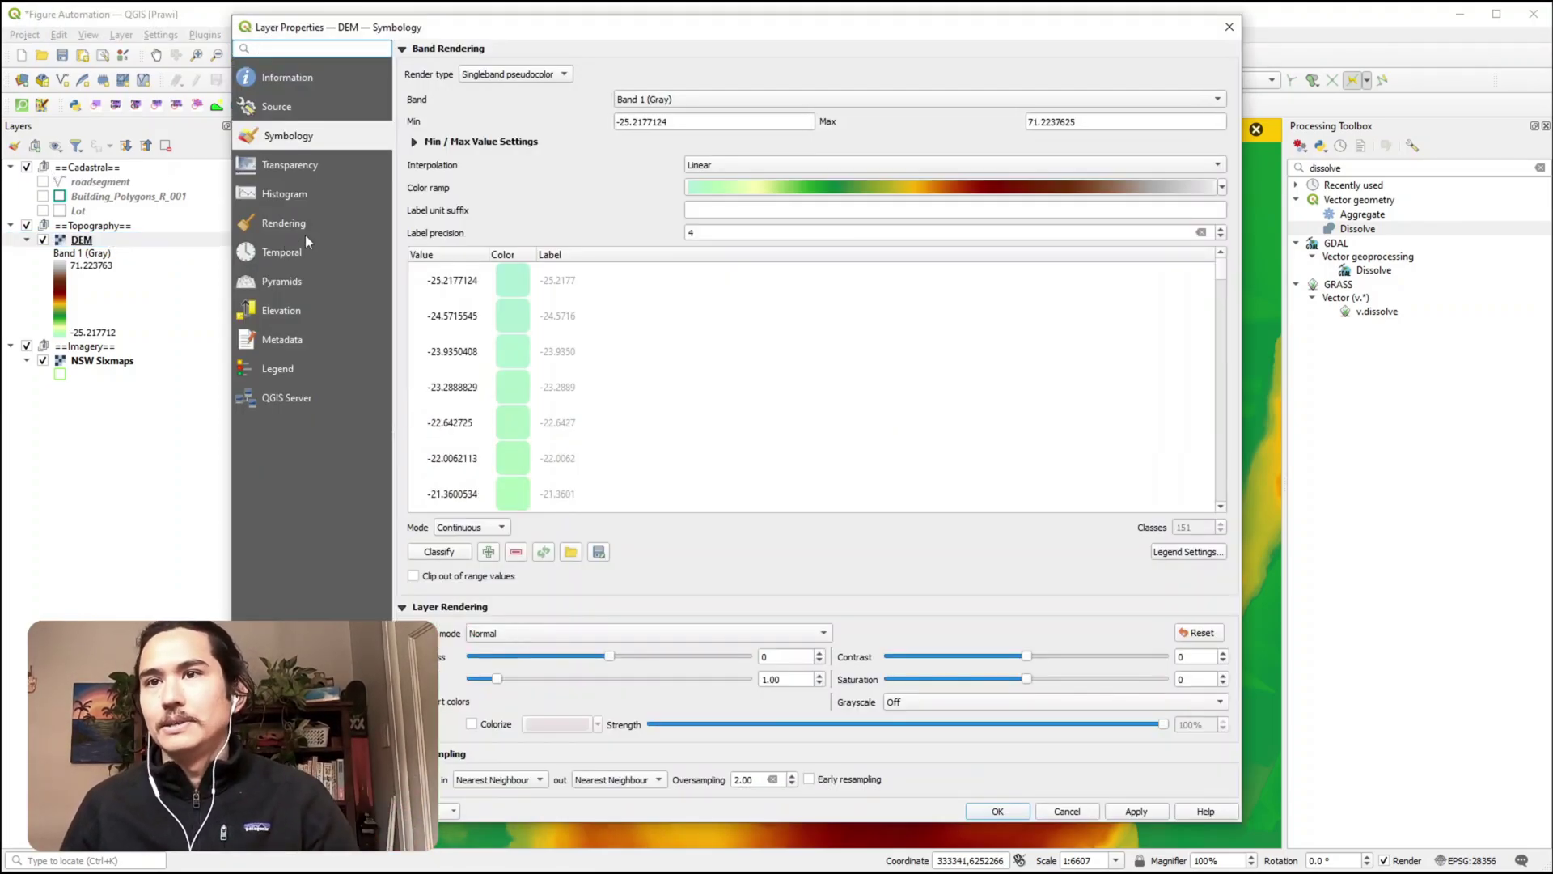
{"action": "left_click", "coordinate": [474, 144]}
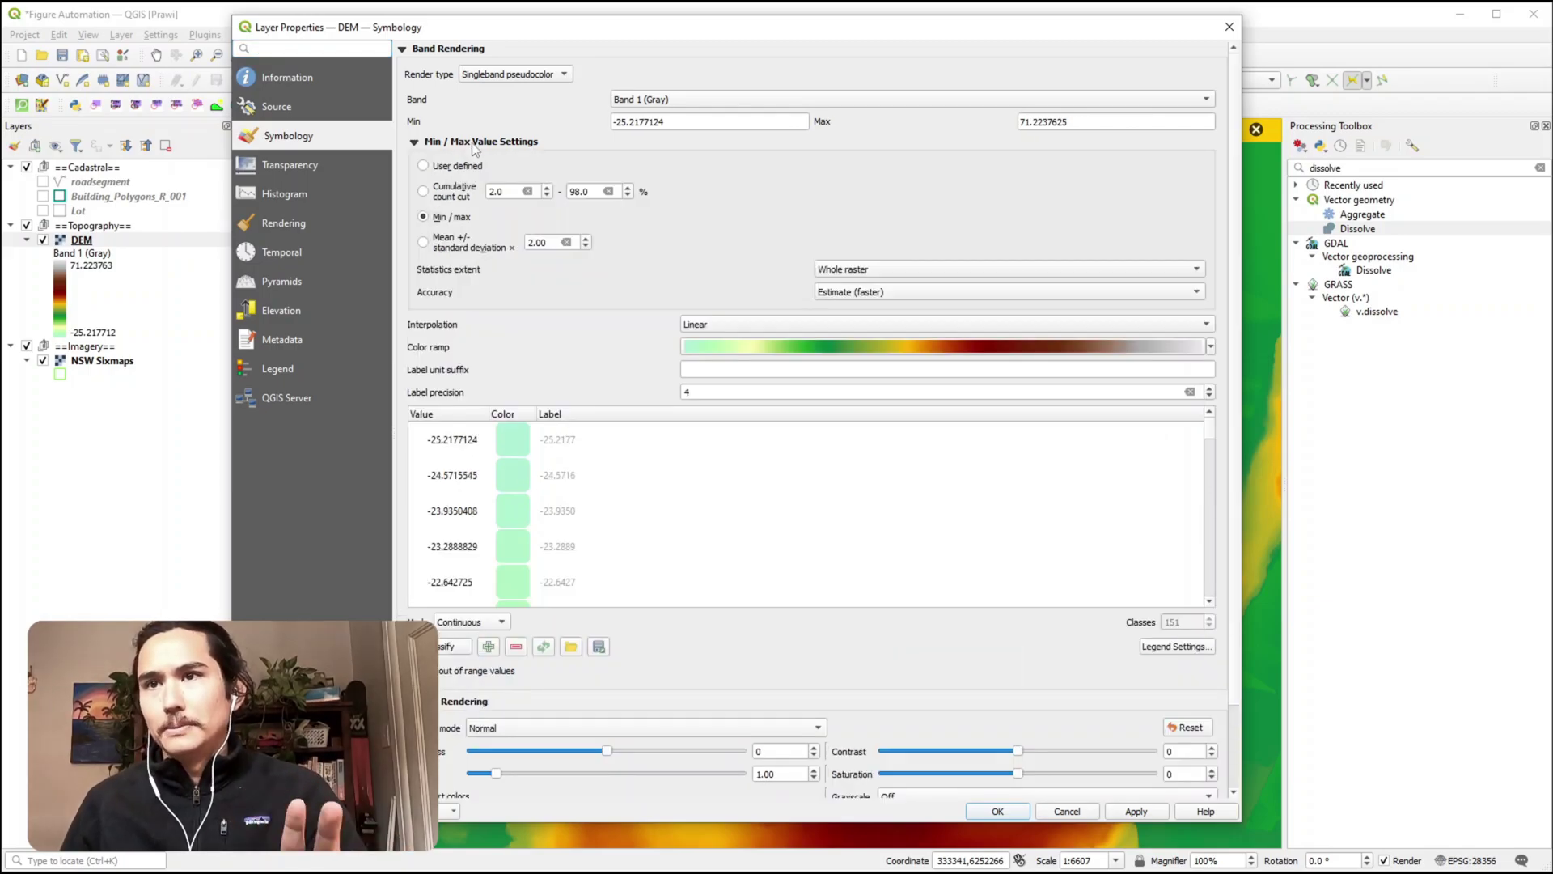
{"action": "left_click", "coordinate": [874, 273]}
{"action": "left_click", "coordinate": [866, 285]}
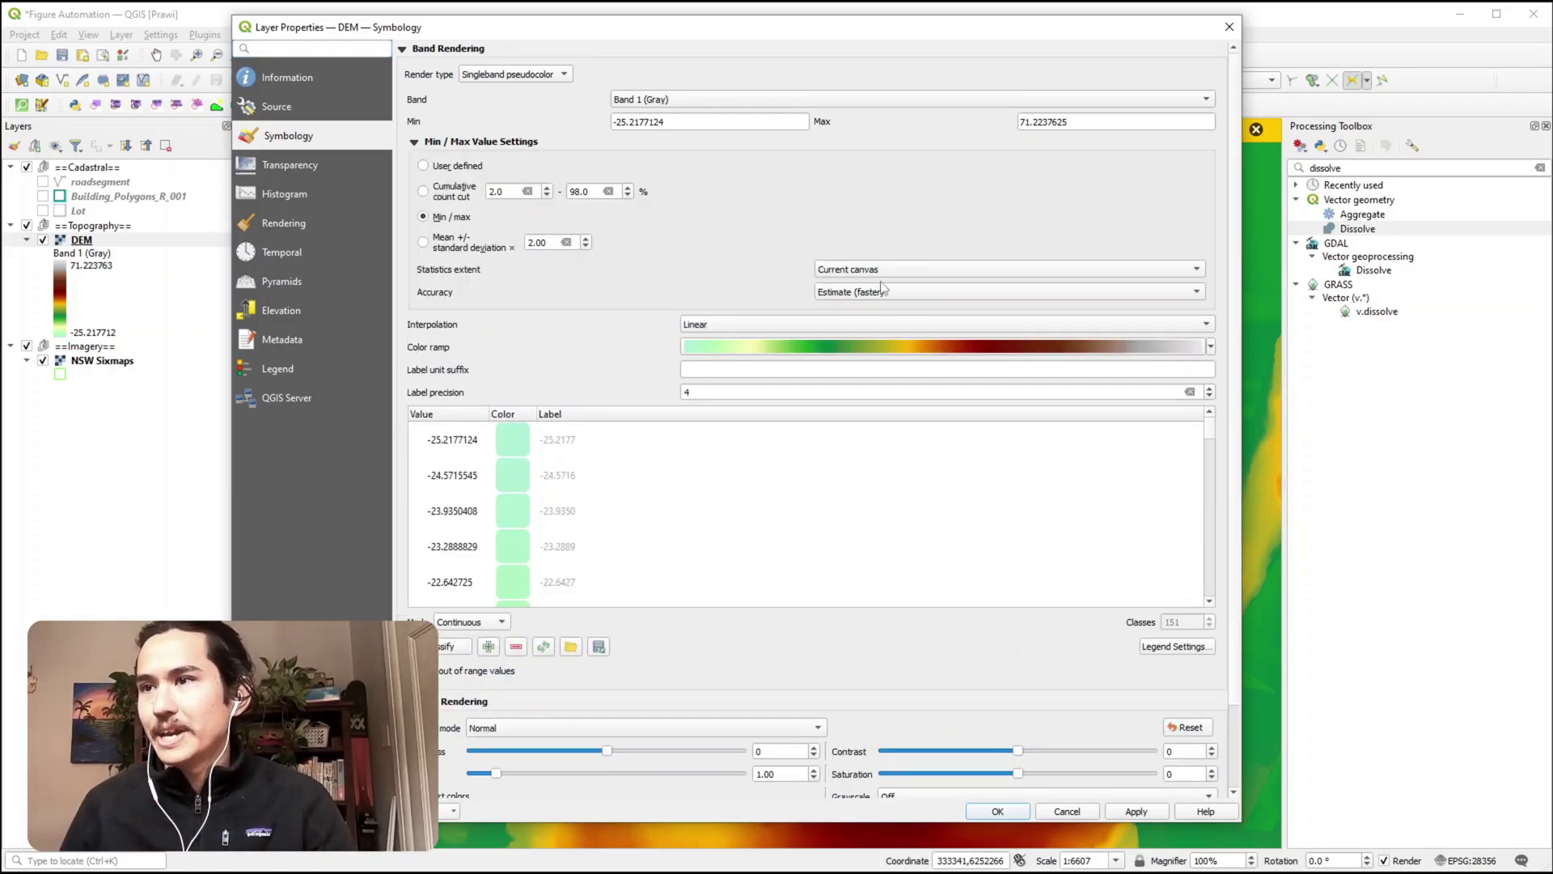
{"action": "left_click", "coordinate": [1135, 811]}
{"action": "left_click_drag", "start_coordinate": [874, 32], "coordinate": [0, 442]}
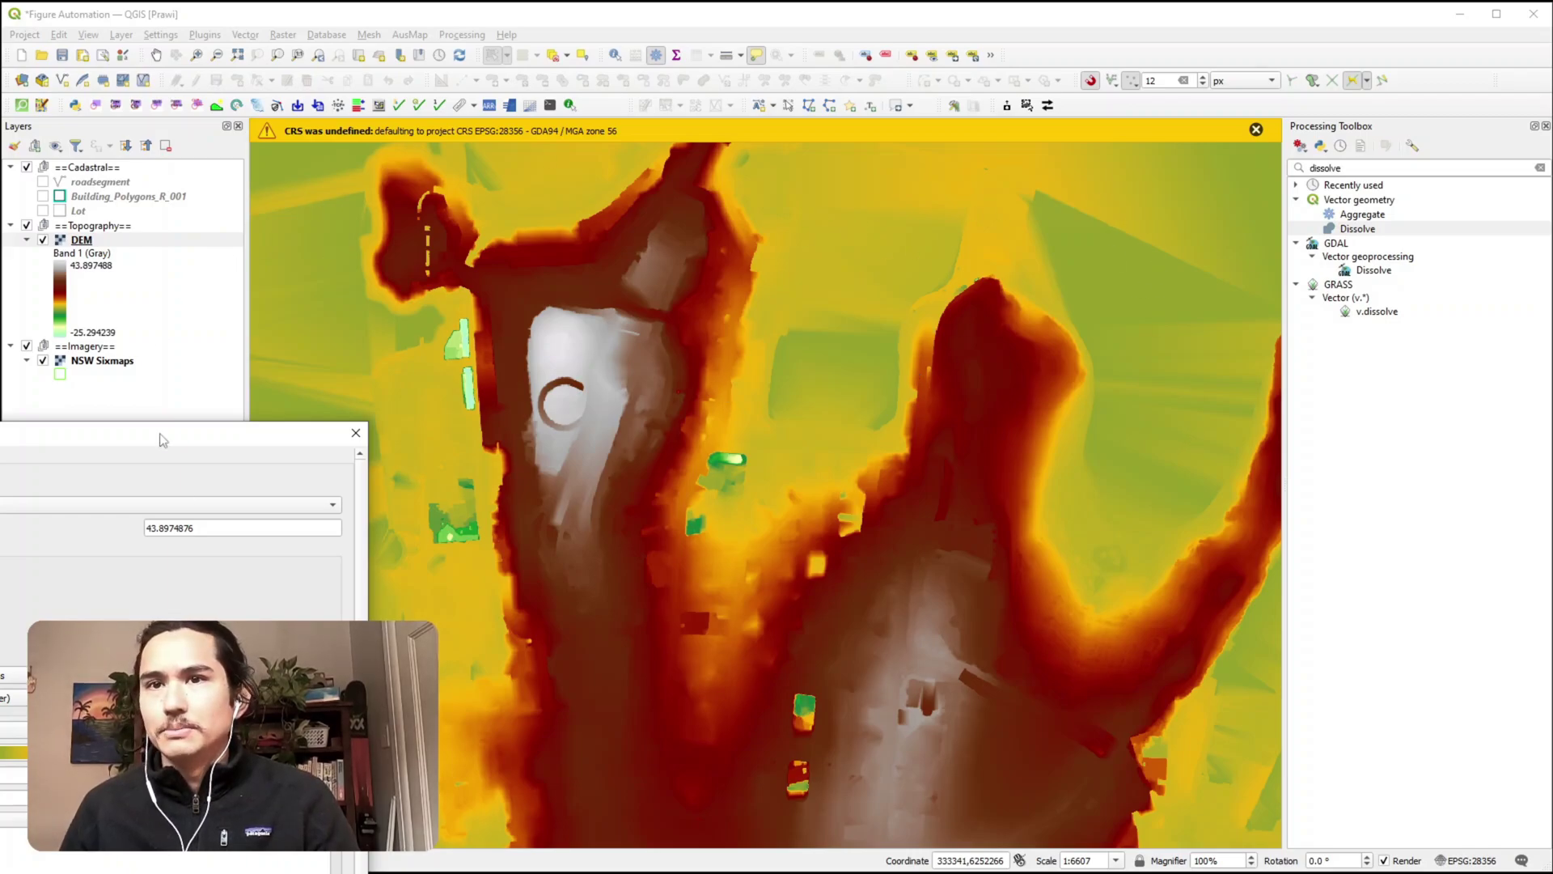
Step: Set the DEM ramp minimum to 0, close the properties, and recentre the map on the terrain
{"action": "left_click_drag", "start_coordinate": [150, 437], "coordinate": [1092, 181]}
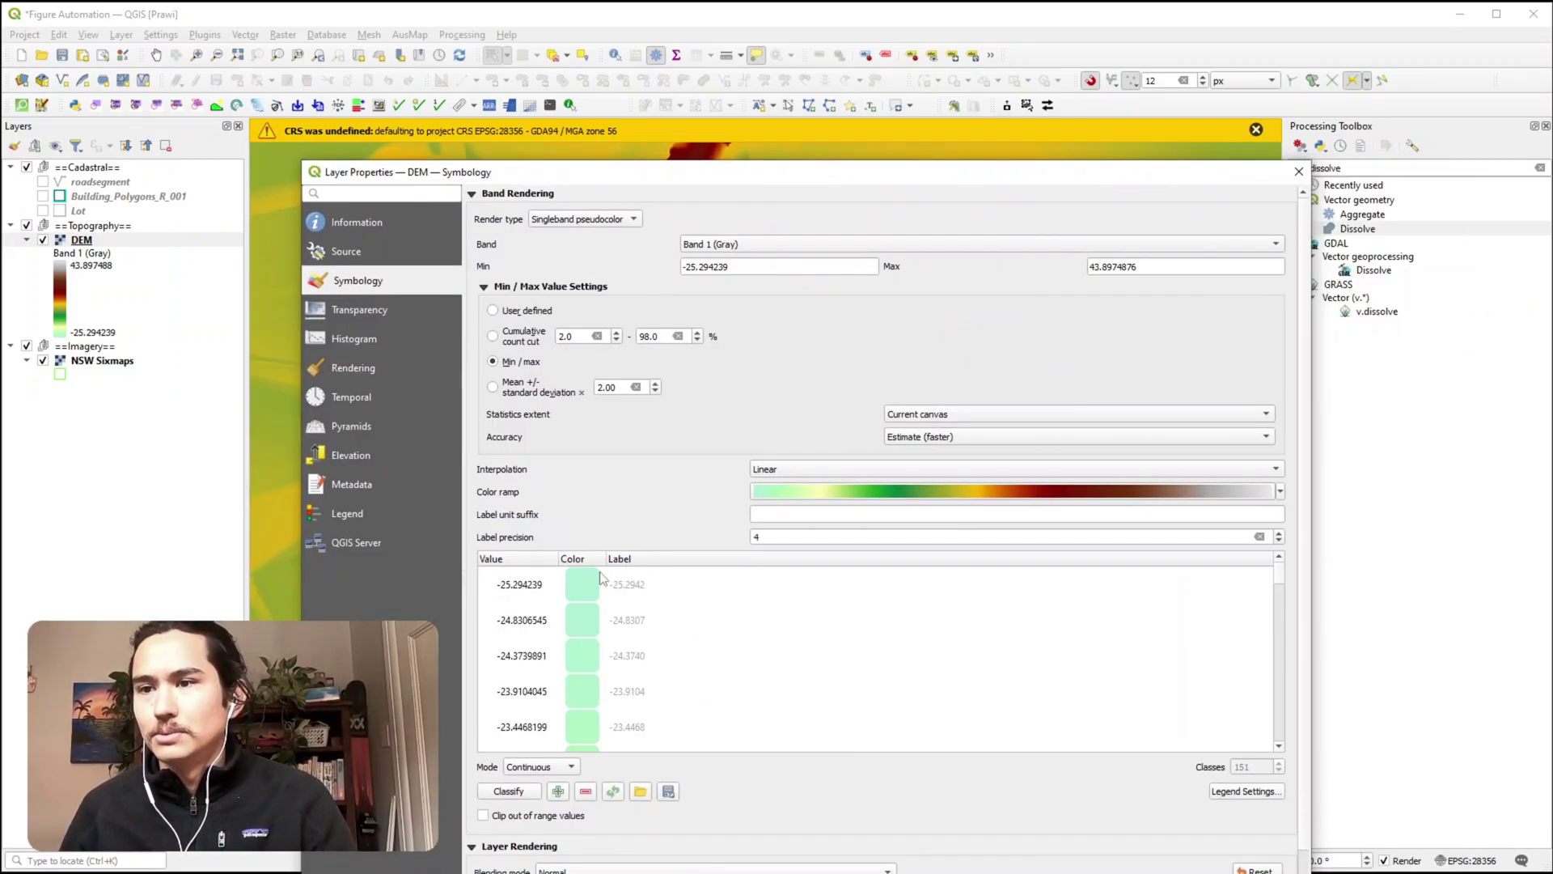
{"action": "left_click_drag", "start_coordinate": [785, 180], "coordinate": [712, 117]}
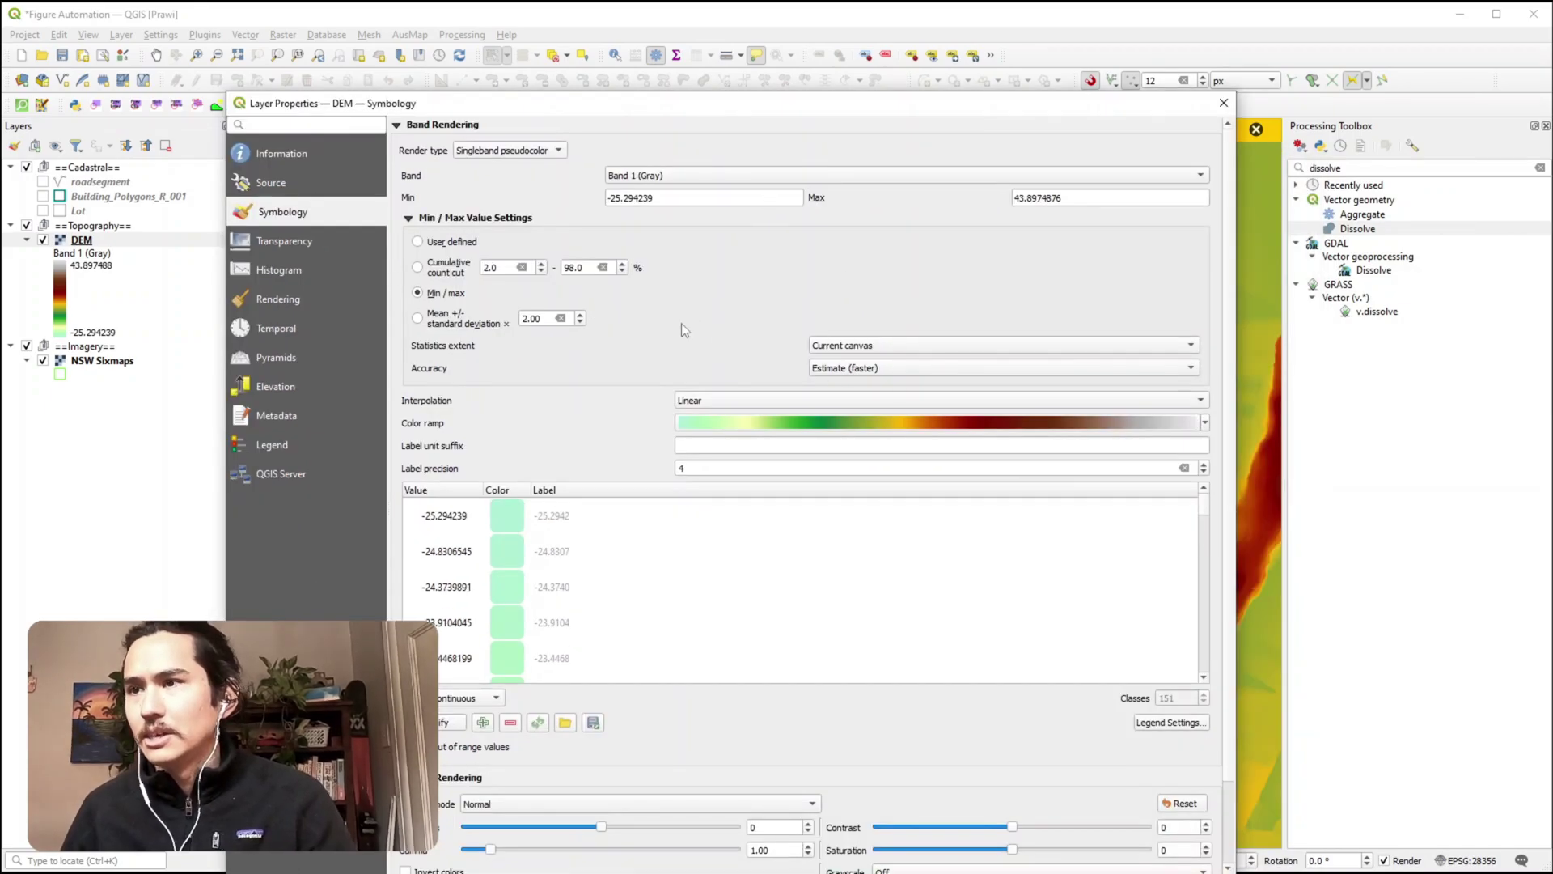
{"action": "left_click_drag", "start_coordinate": [651, 197], "coordinate": [429, 181]}
{"action": "type", "text": "0"}
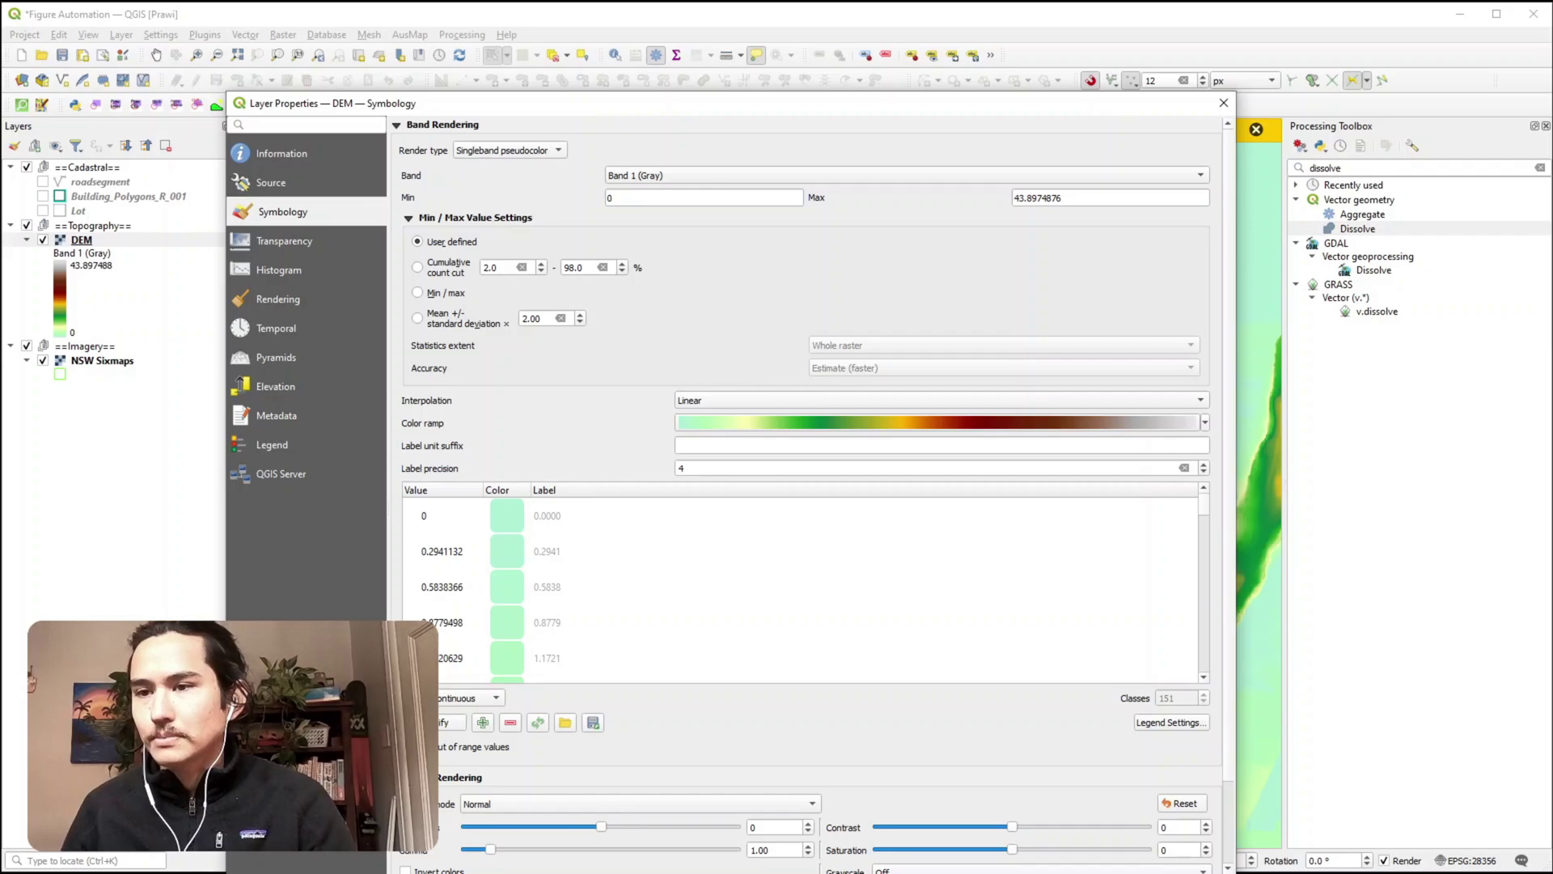
{"action": "key", "text": "Return"}
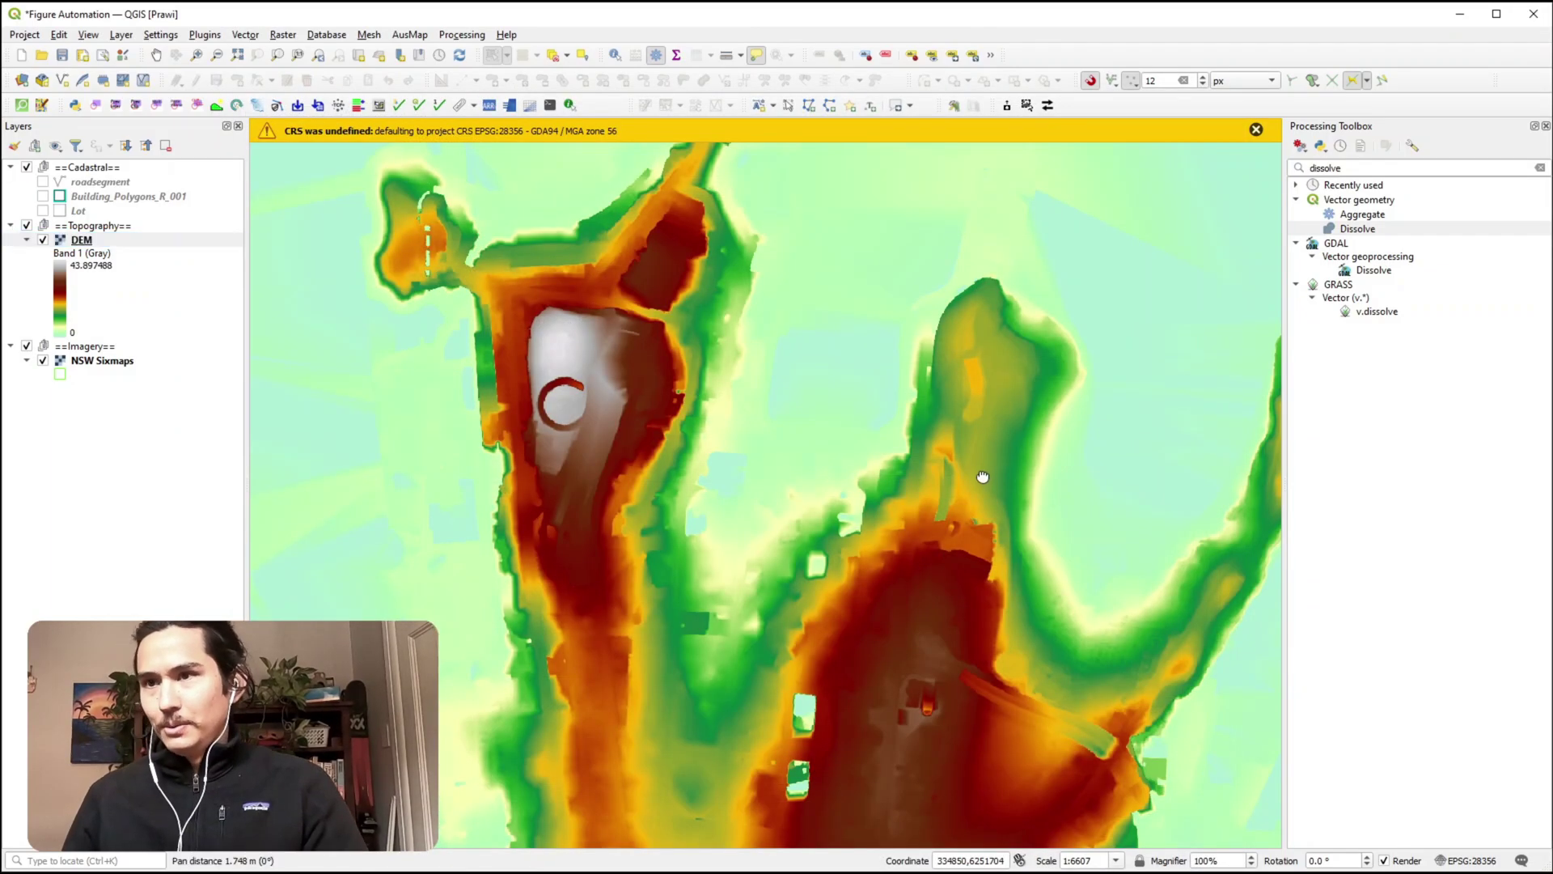
{"action": "left_click_drag", "start_coordinate": [983, 477], "coordinate": [890, 445]}
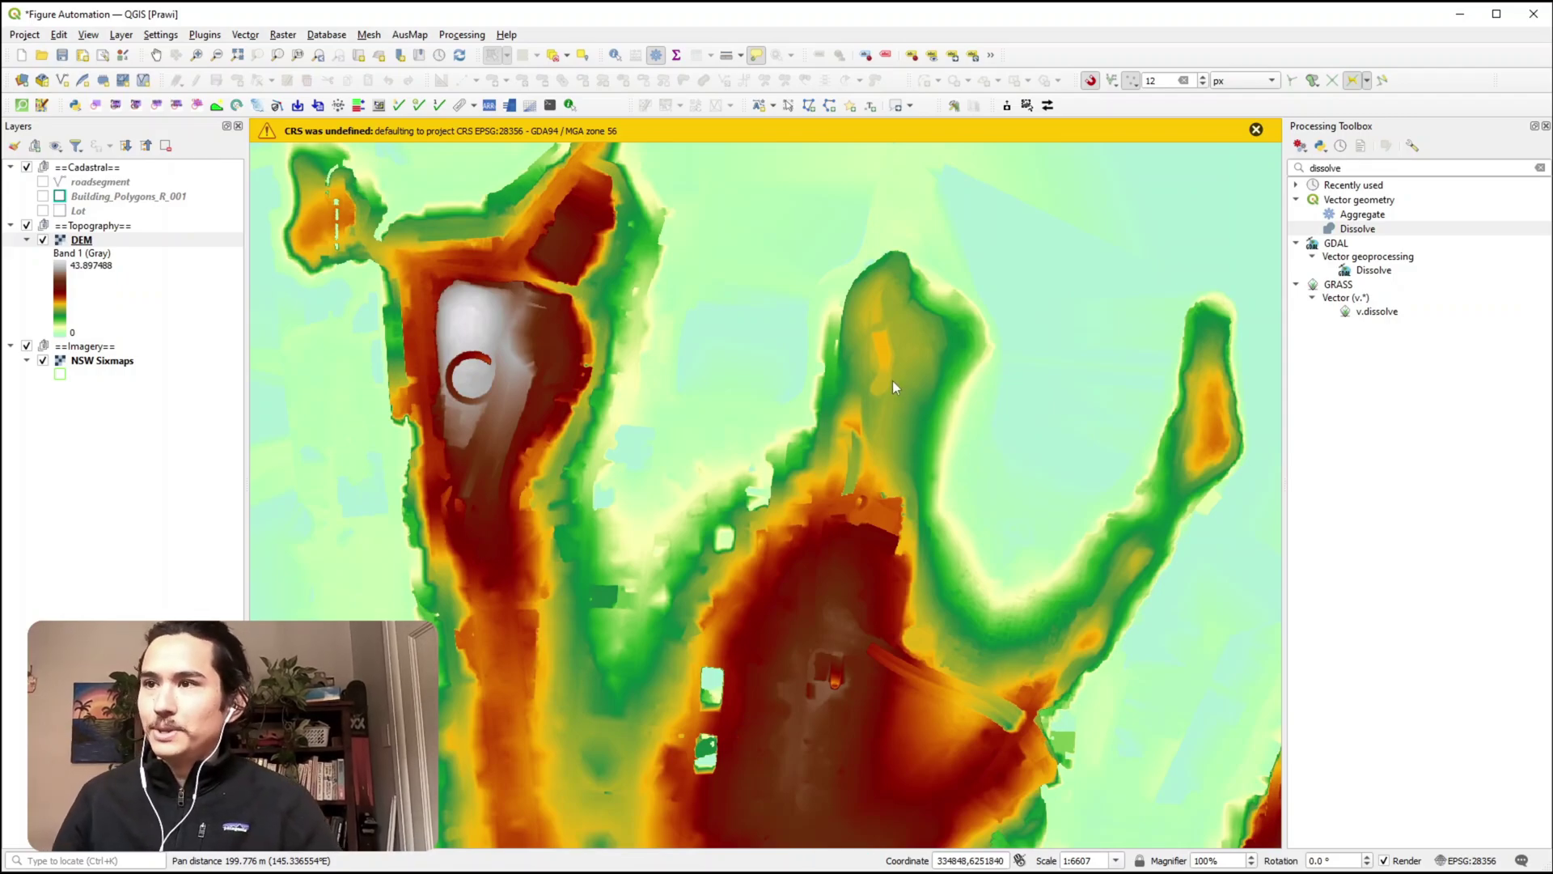
Step: Dismiss the undefined-CRS warning, close the Processing Toolbox, and recentre the map on the headlands
{"action": "left_click", "coordinate": [1256, 129]}
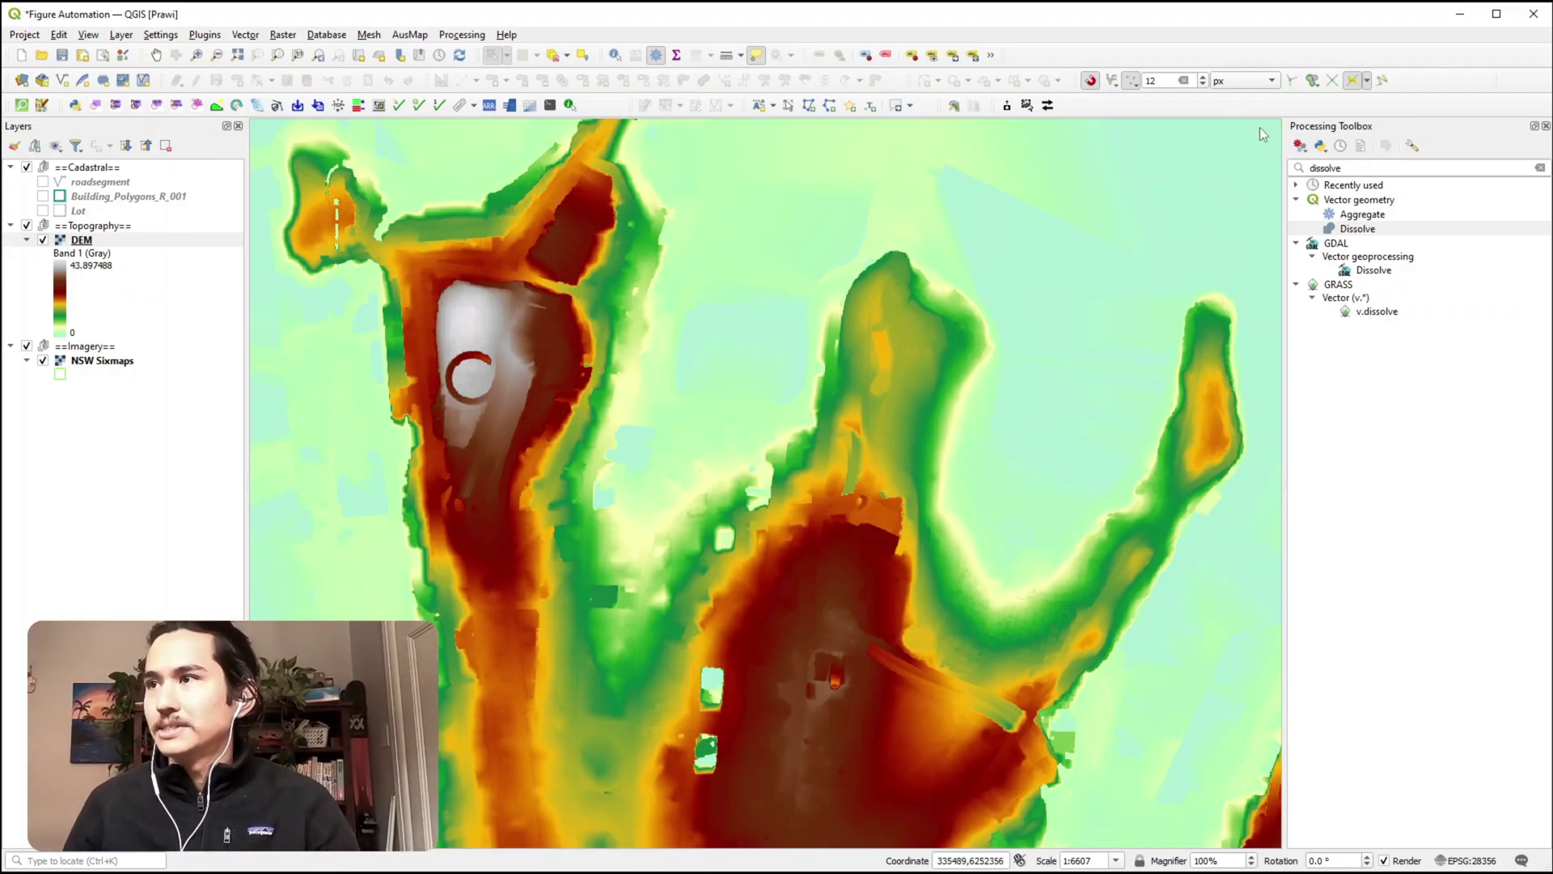
{"action": "left_click", "coordinate": [1546, 126]}
{"action": "left_click_drag", "start_coordinate": [769, 299], "coordinate": [720, 346]}
Step: Remove the extra duplicate DEM copy layer, leaving DEM and one DEM copy in the Topography group
{"action": "left_click", "coordinate": [122, 244]}
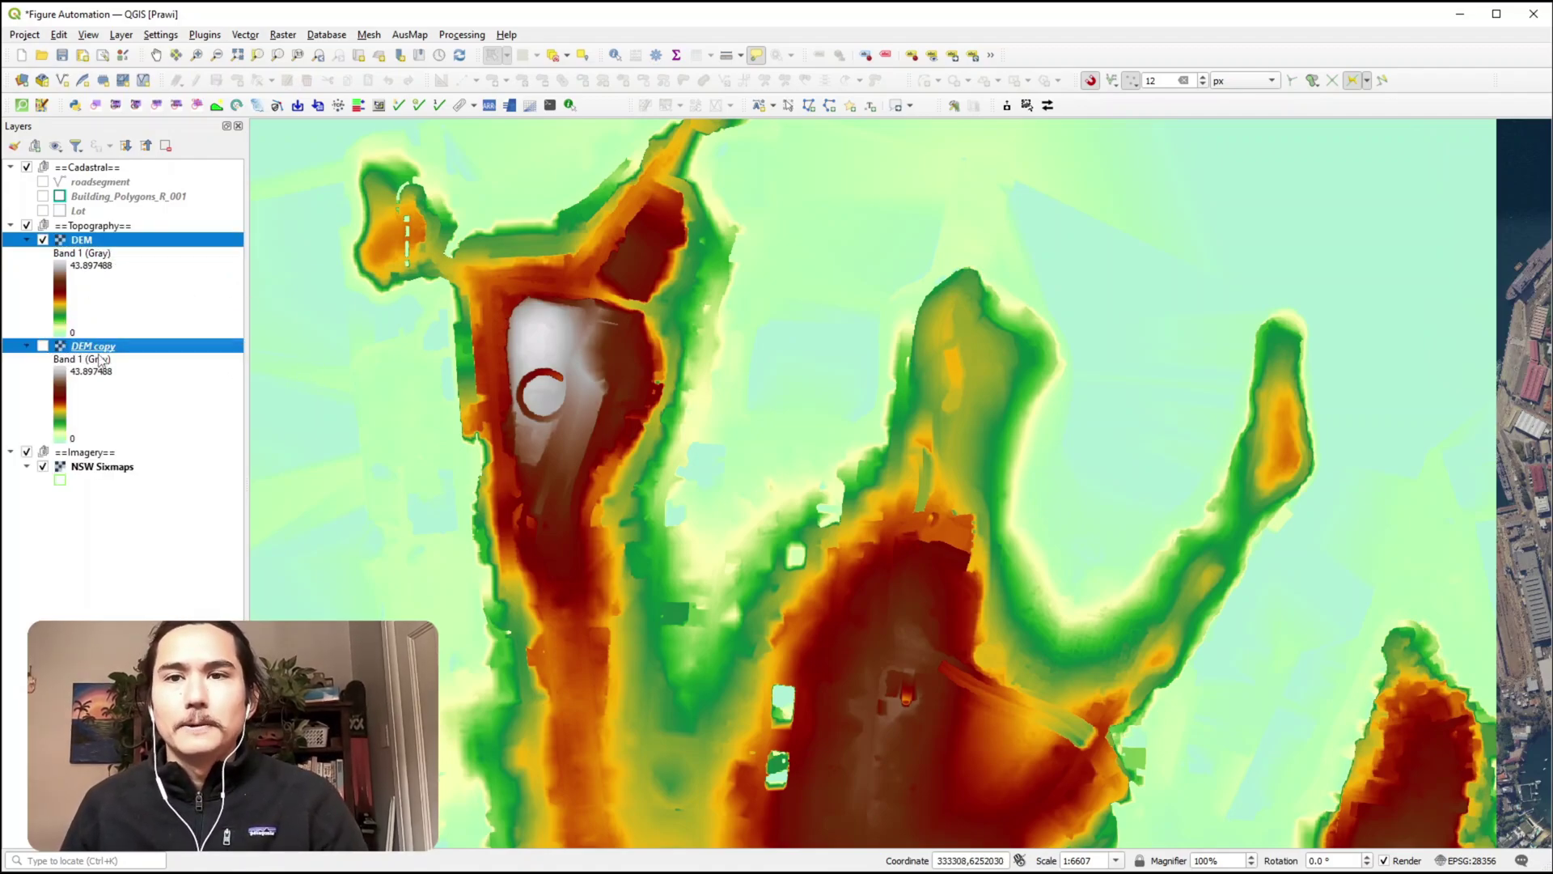
{"action": "left_click", "coordinate": [94, 241]}
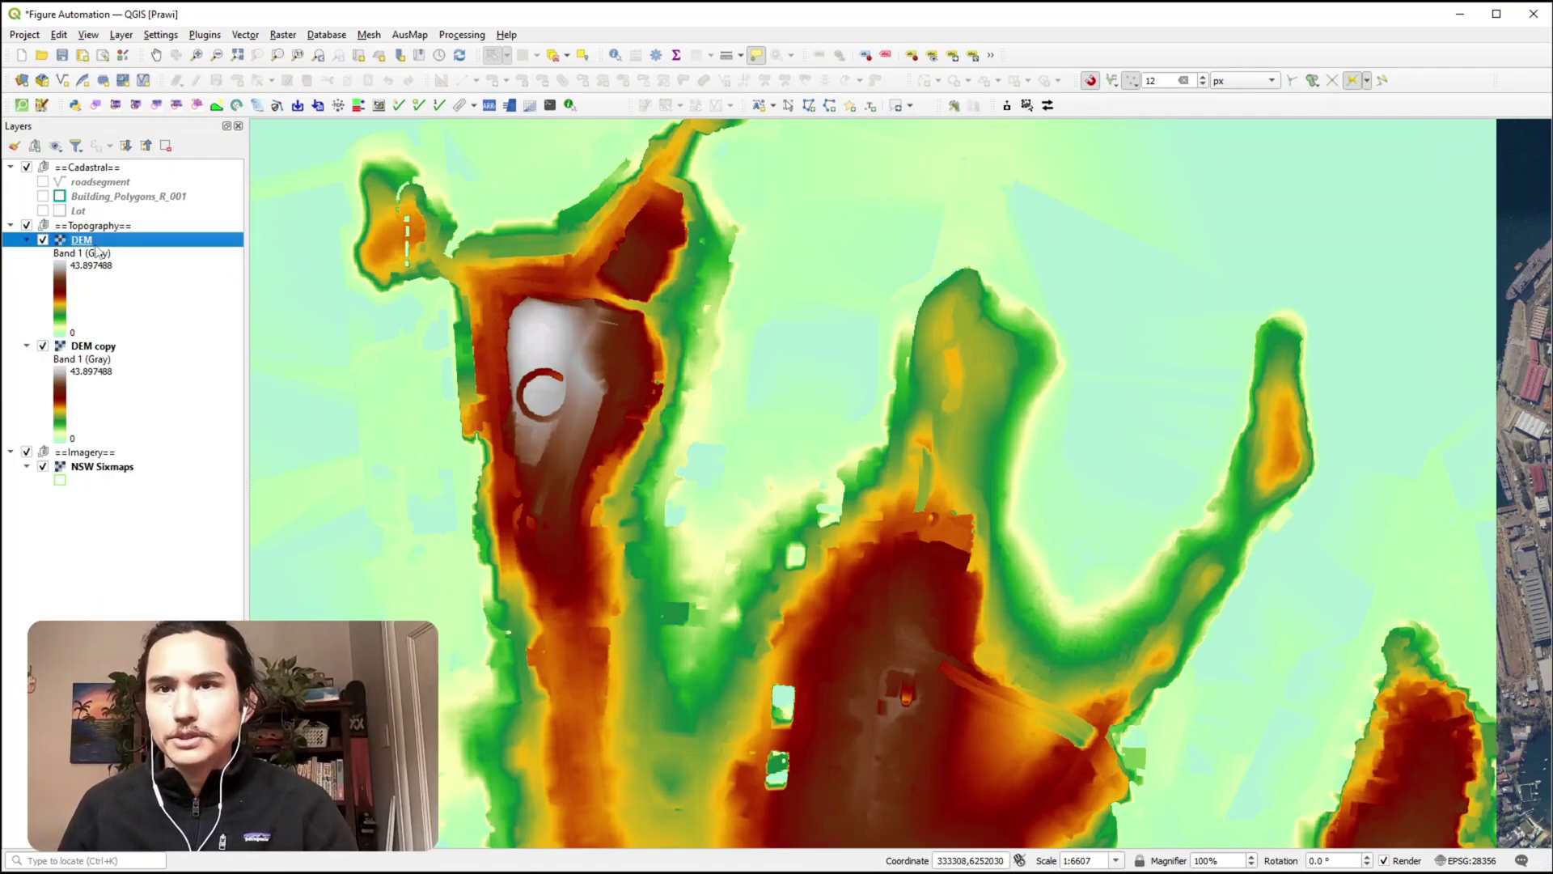
{"action": "right_click", "coordinate": [95, 246]}
{"action": "left_click", "coordinate": [71, 263]}
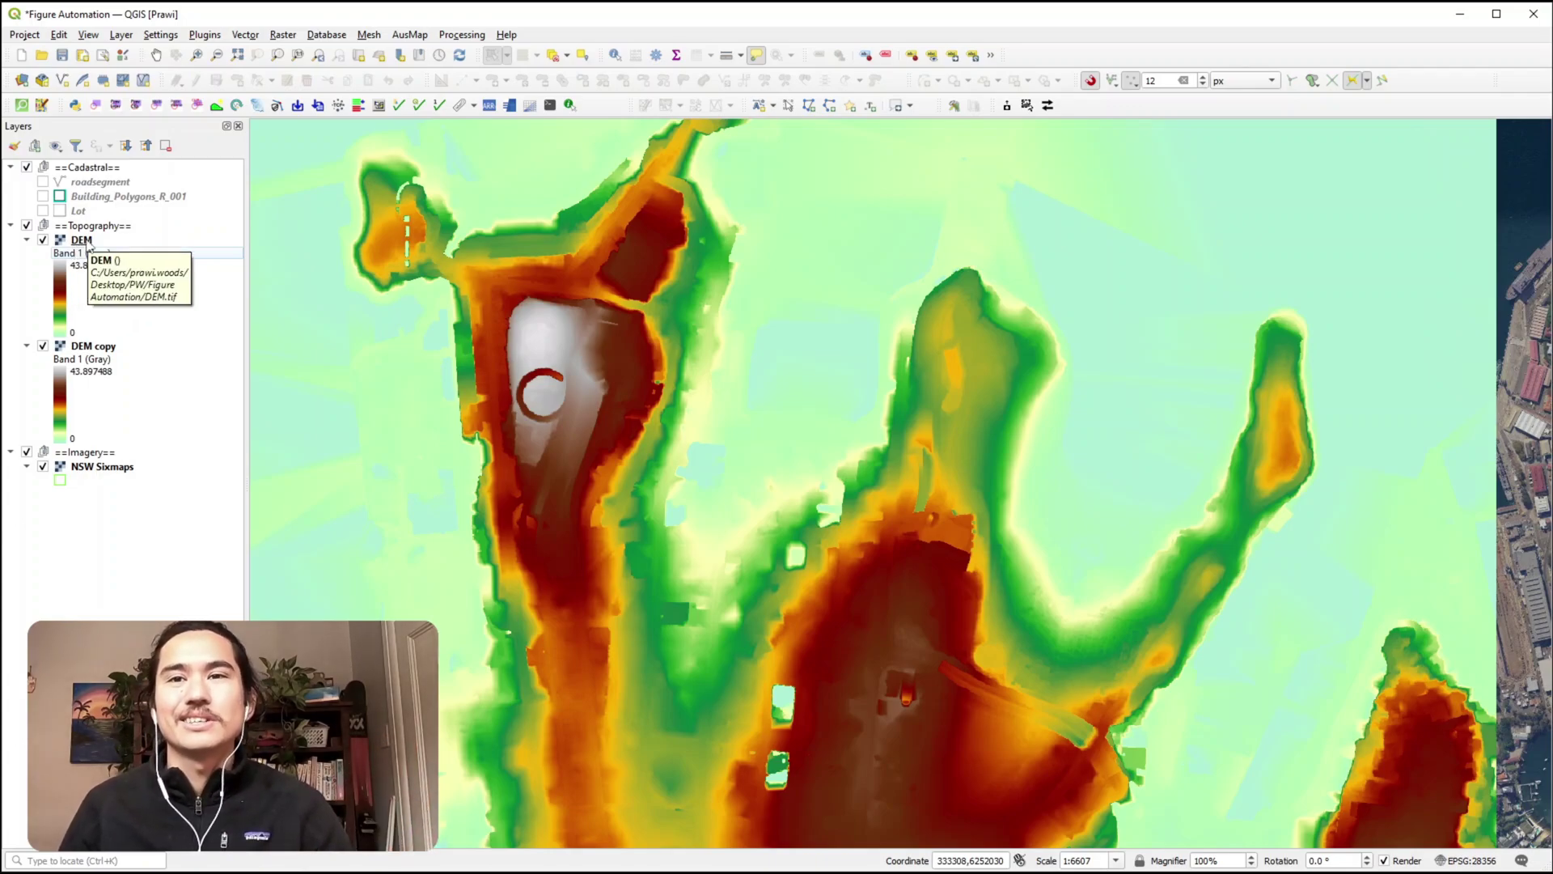
{"action": "left_click", "coordinate": [89, 243]}
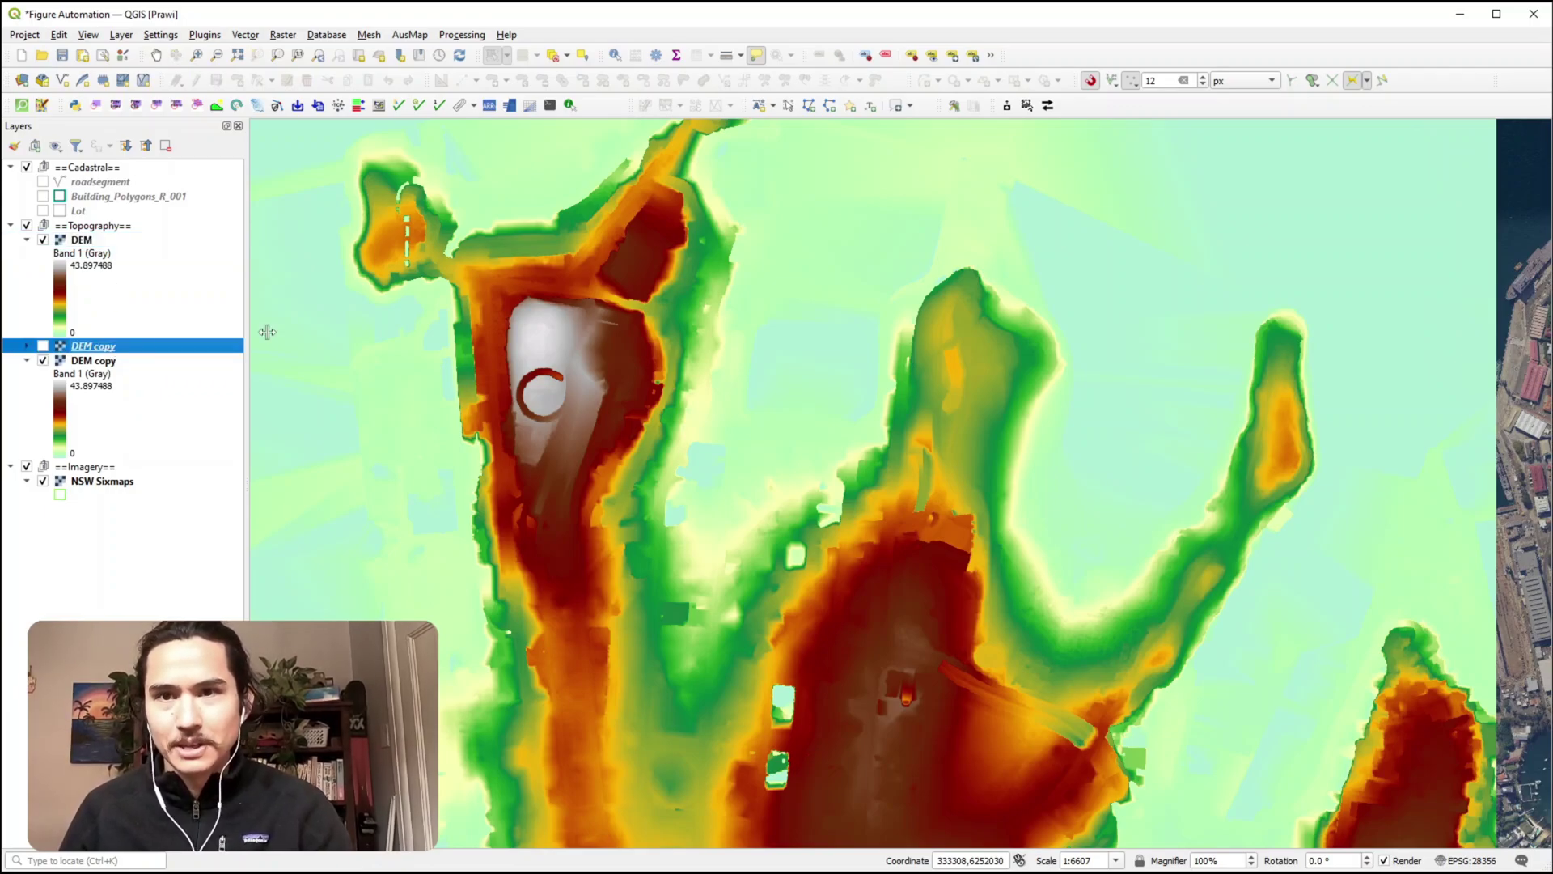
{"action": "key", "text": "ctrl+d"}
{"action": "left_click", "coordinate": [749, 465]}
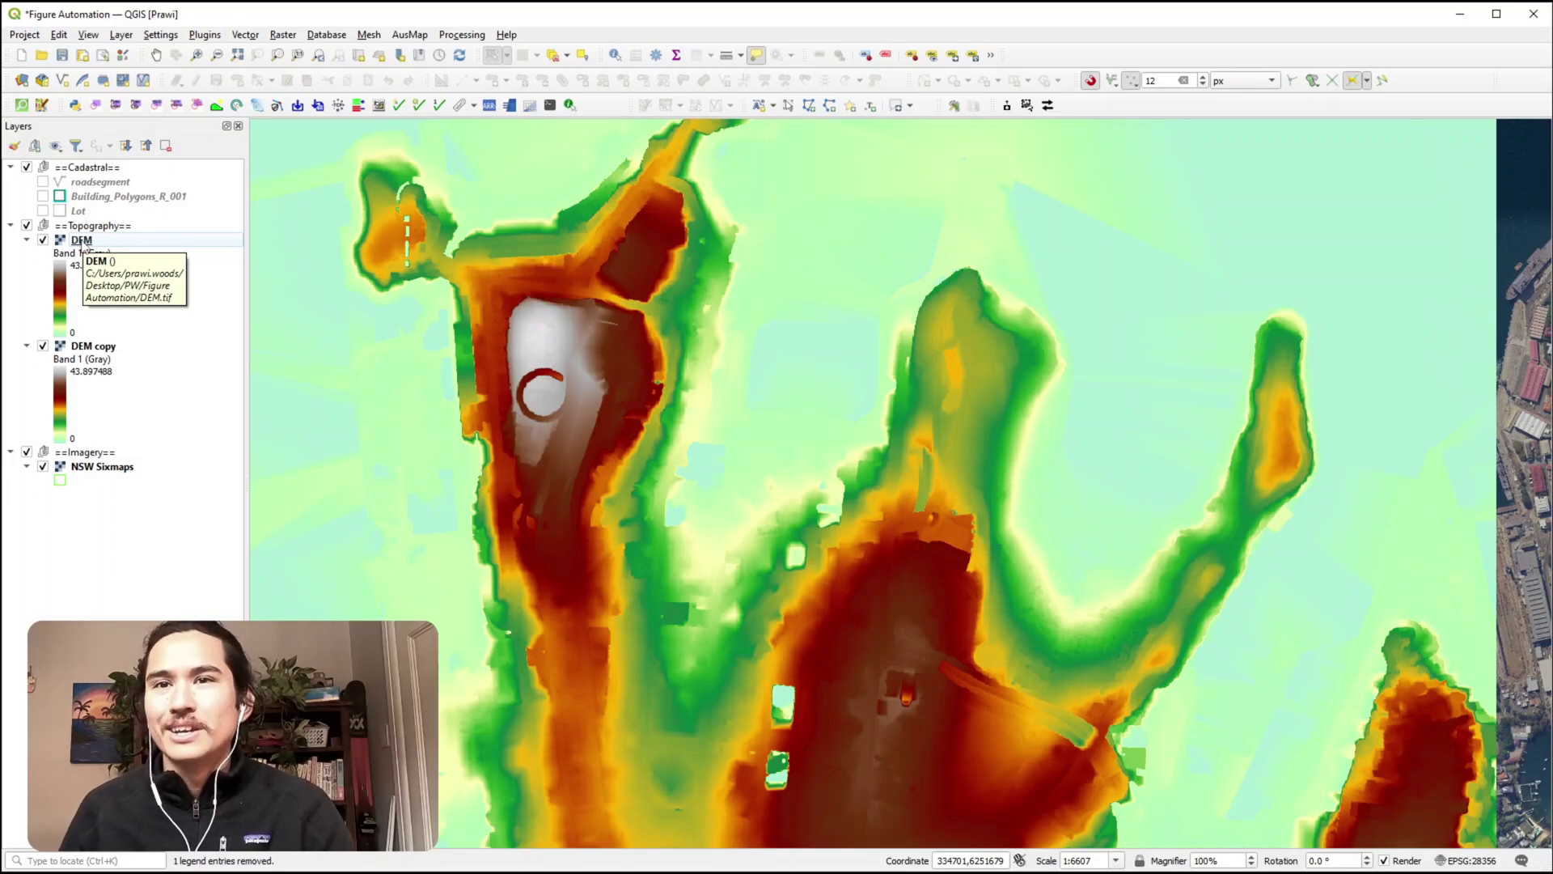
{"action": "left_click", "coordinate": [85, 243]}
Step: Render the DEM layer as contours with a contour interval of 1
{"action": "double_click", "coordinate": [85, 244]}
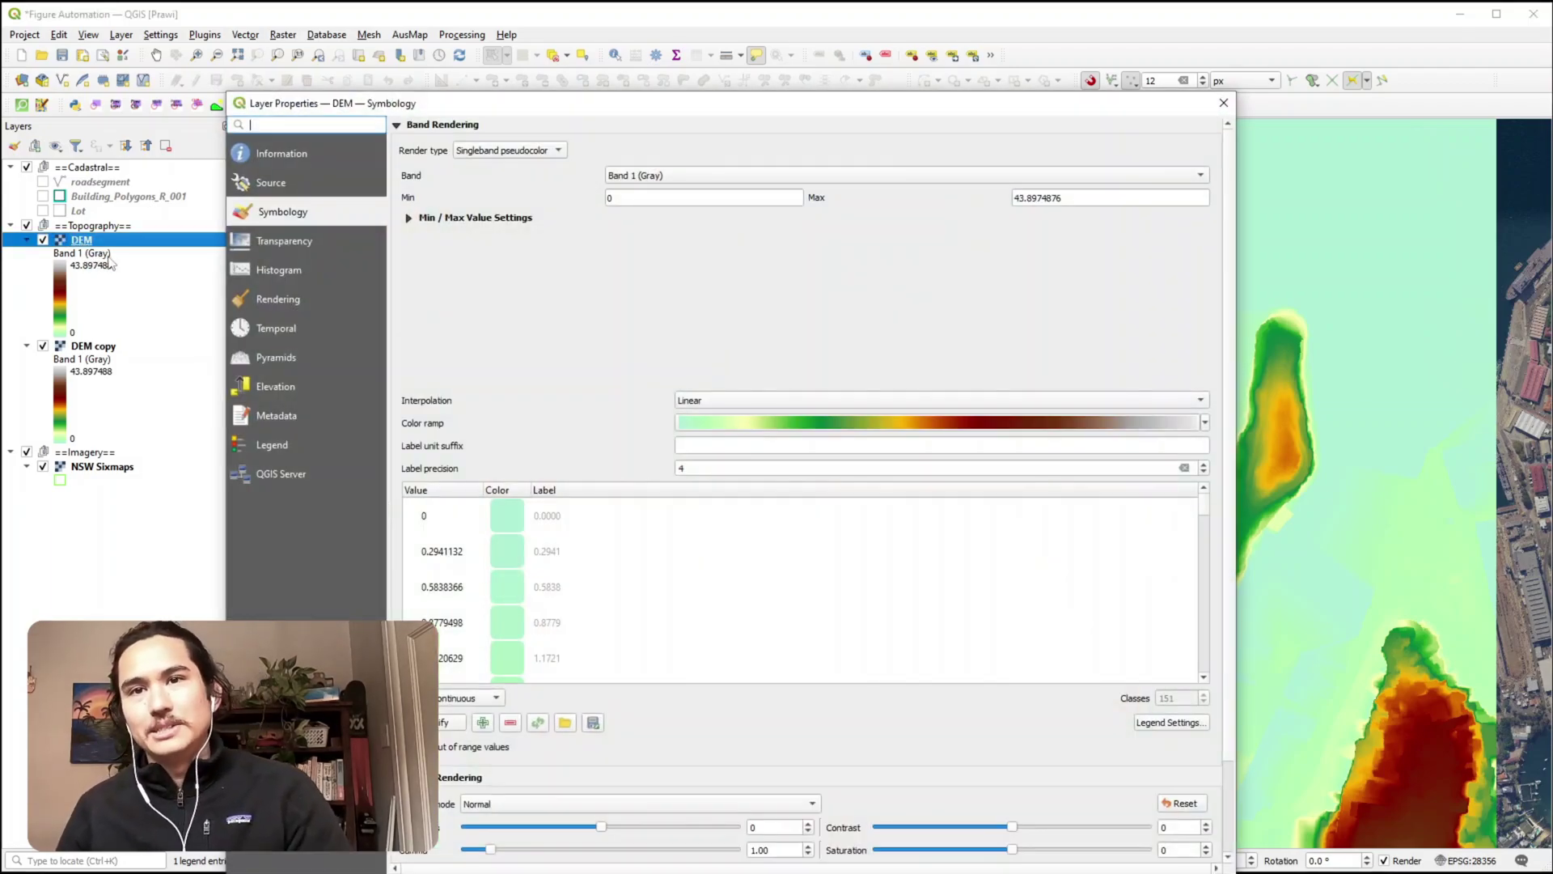
{"action": "left_click", "coordinate": [458, 154]}
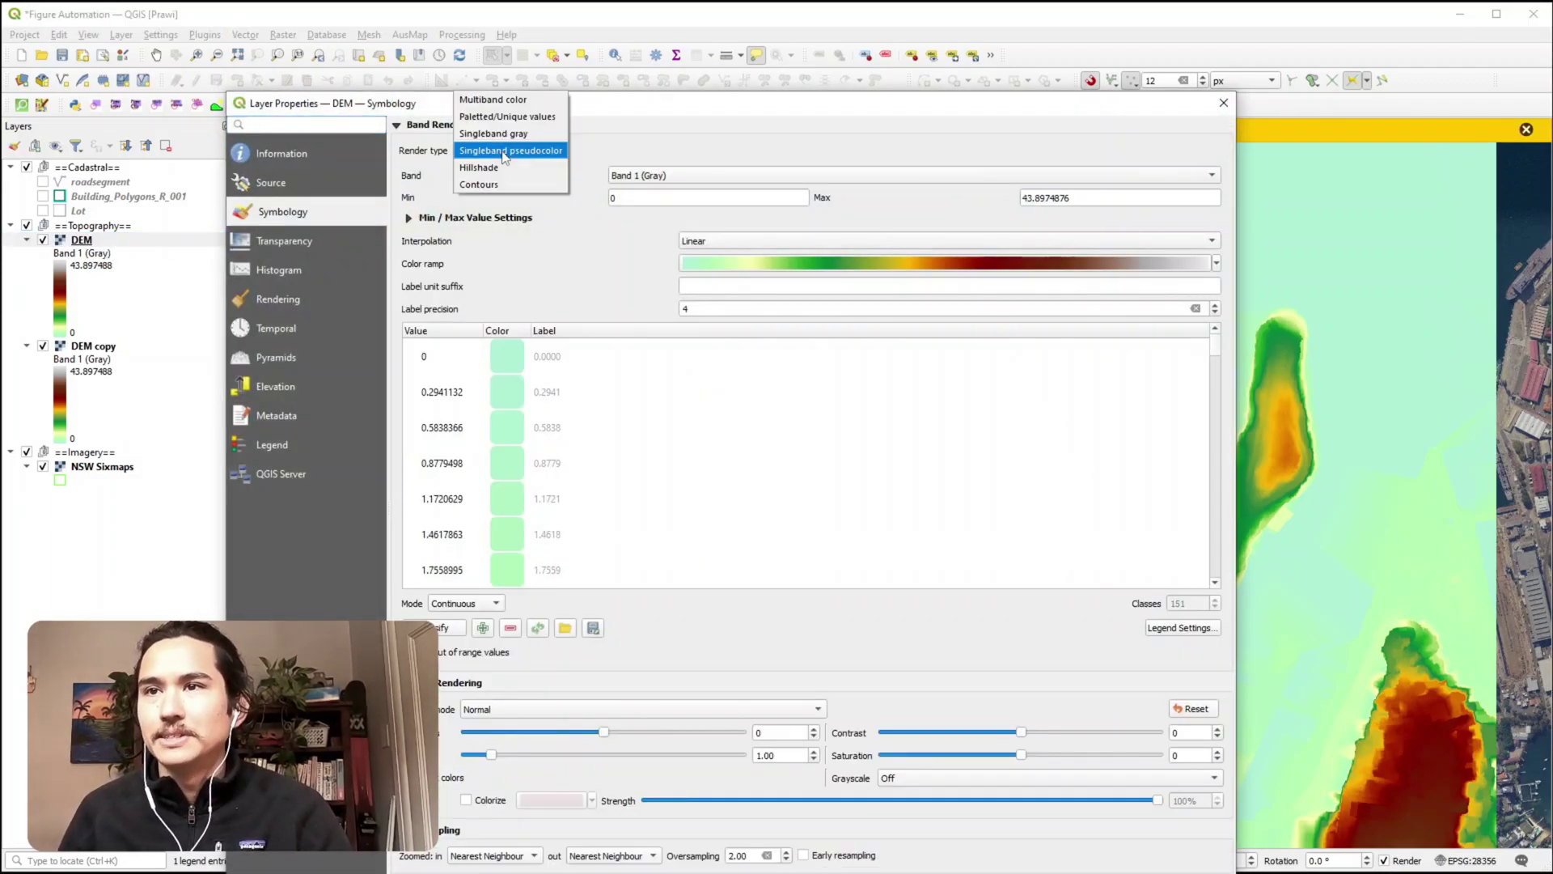
{"action": "left_click", "coordinate": [497, 185]}
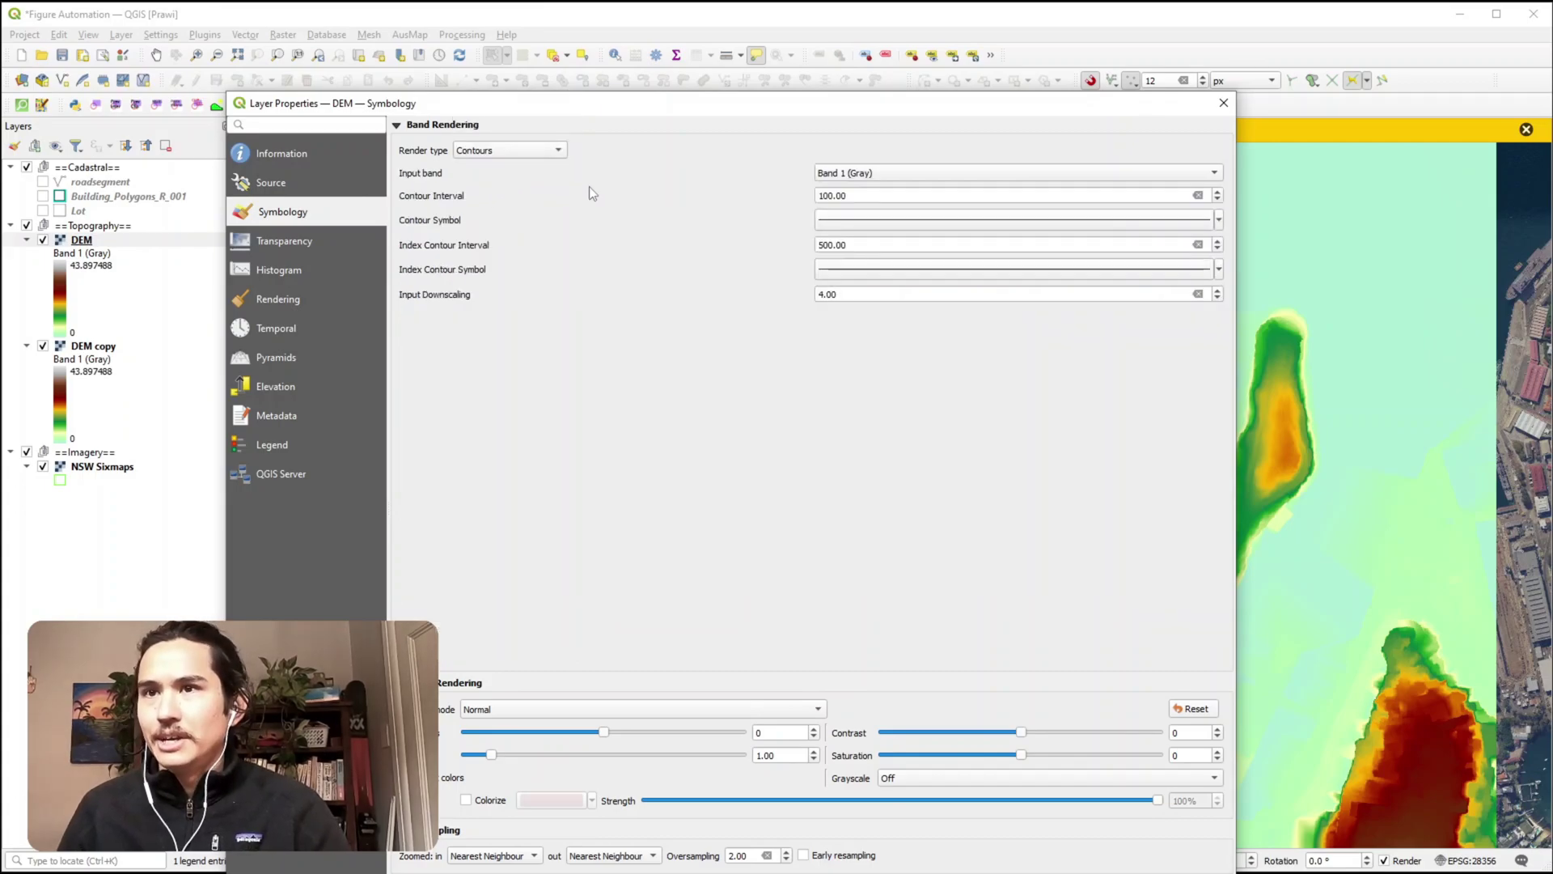
{"action": "double_click", "coordinate": [851, 198]}
{"action": "type", "text": "1"}
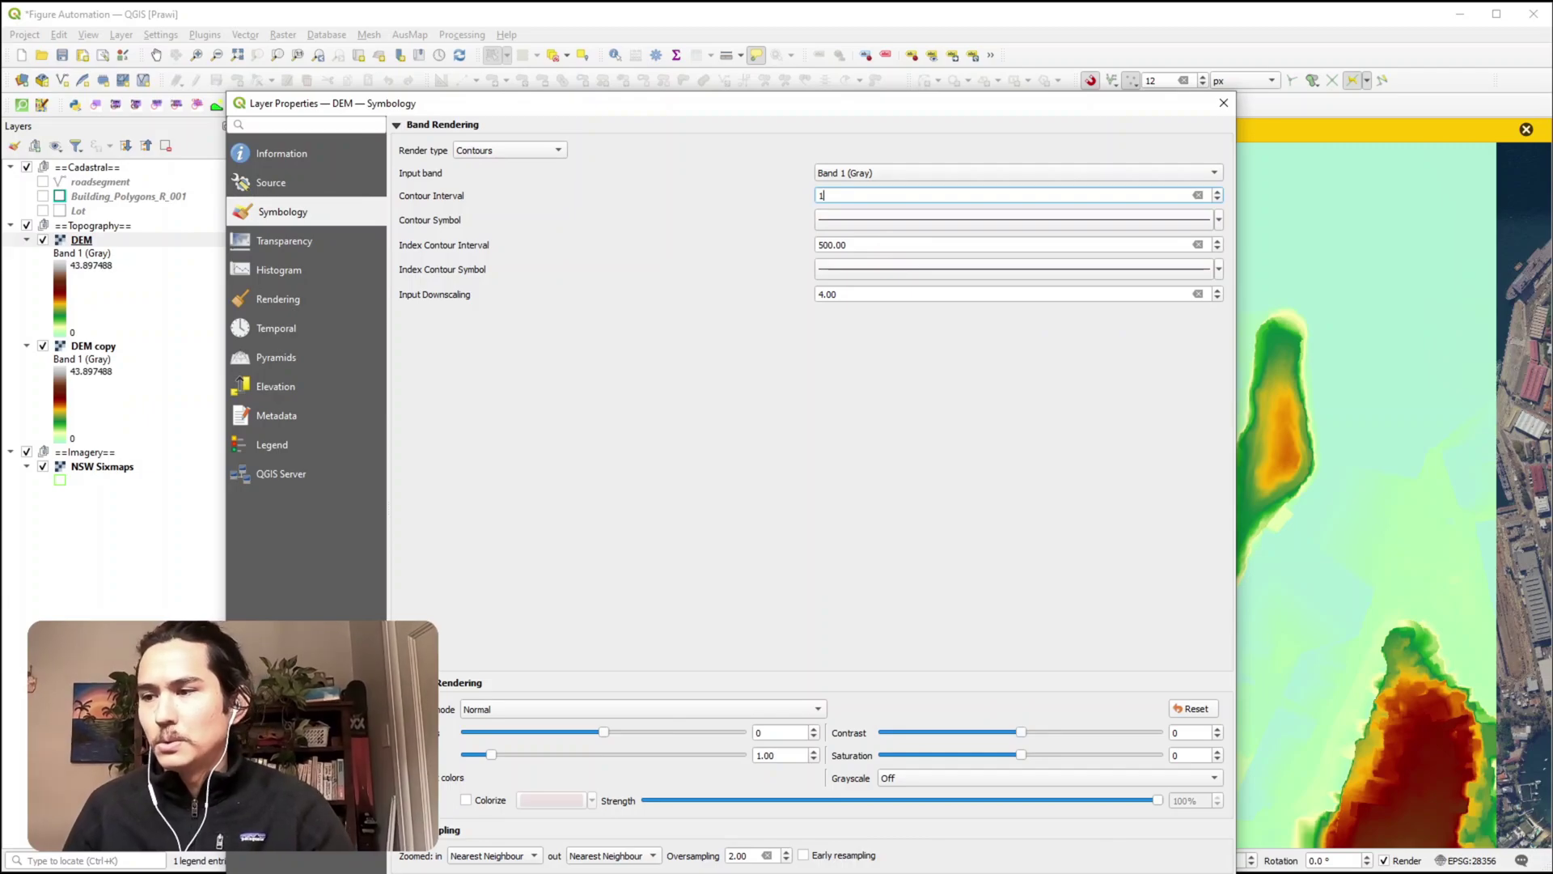
{"action": "key", "text": "Return"}
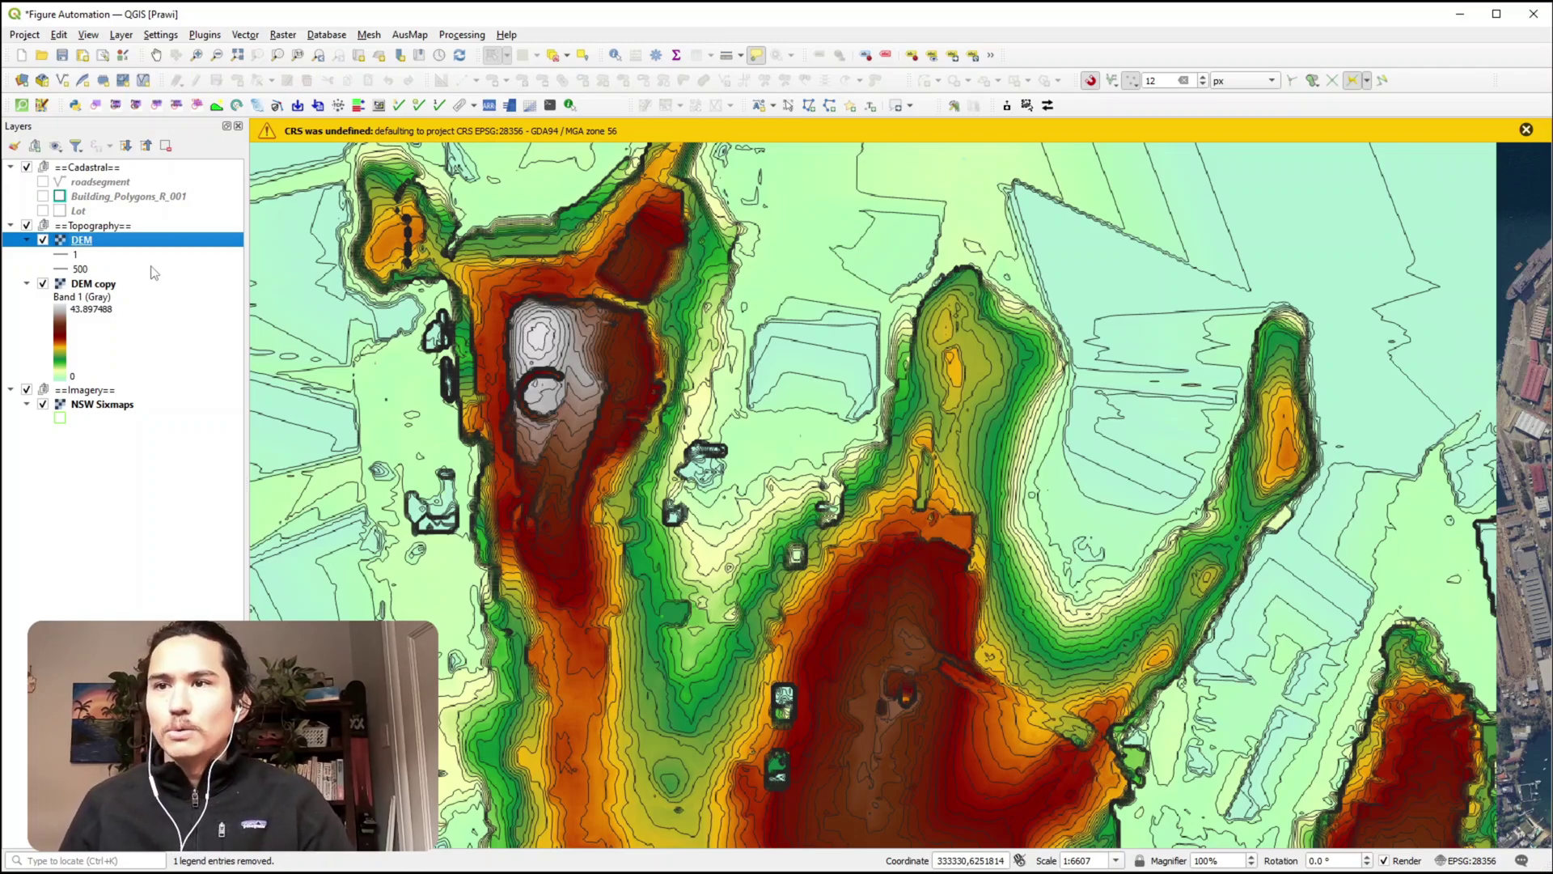
Step: Duplicate DEM copy and show the new DEM copy copy as a hillshade with Z factor 5
{"action": "left_click", "coordinate": [114, 287]}
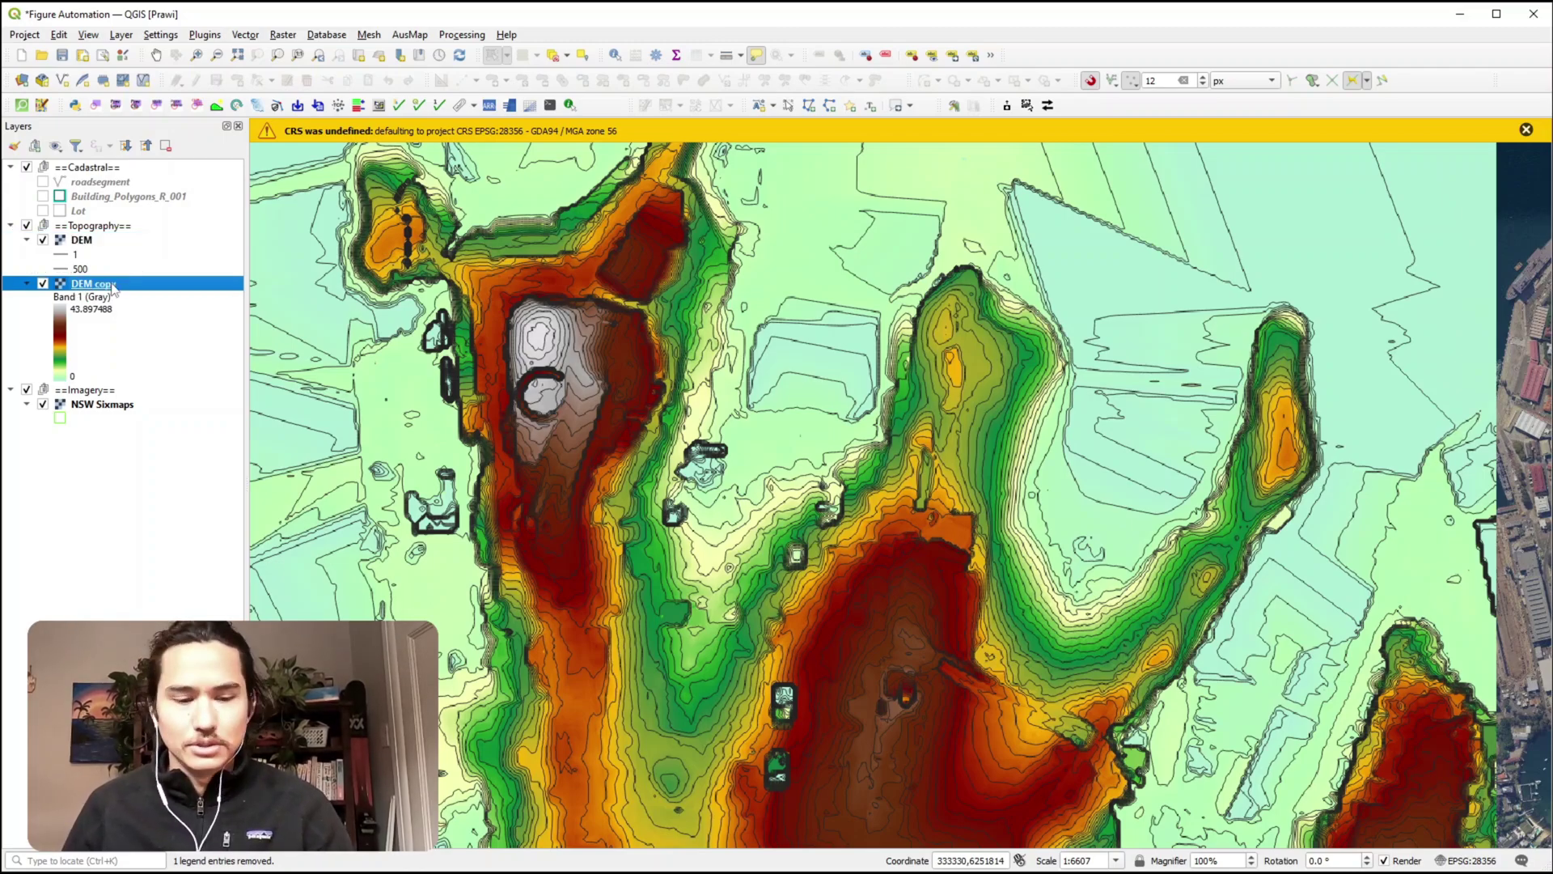
{"action": "key", "text": "ctrl+d"}
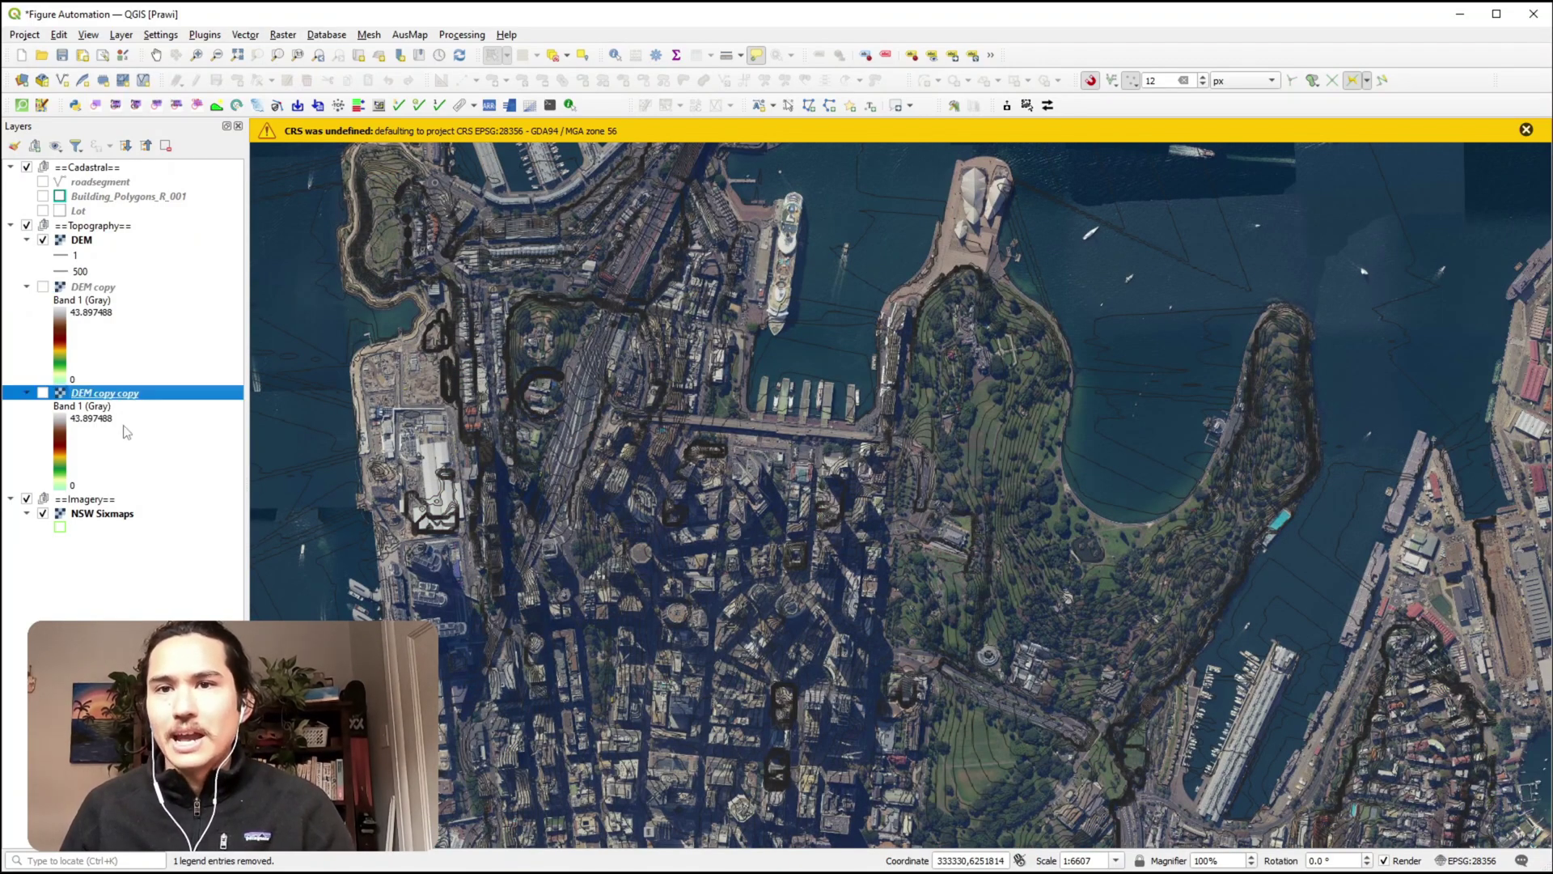
{"action": "double_click", "coordinate": [125, 432]}
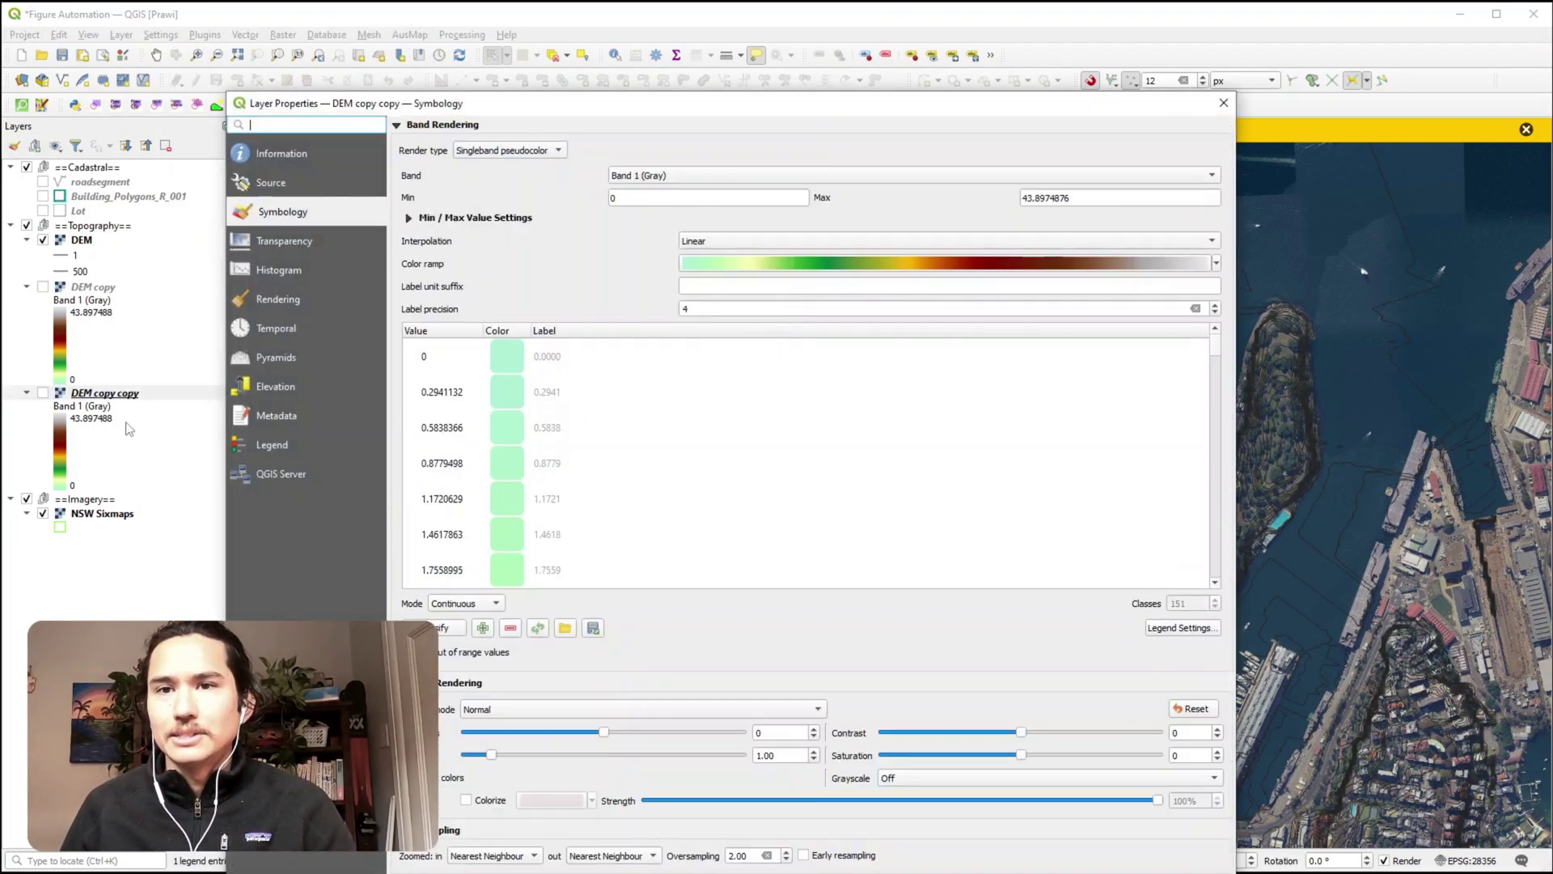
{"action": "left_click", "coordinate": [504, 154]}
{"action": "left_click", "coordinate": [500, 173]}
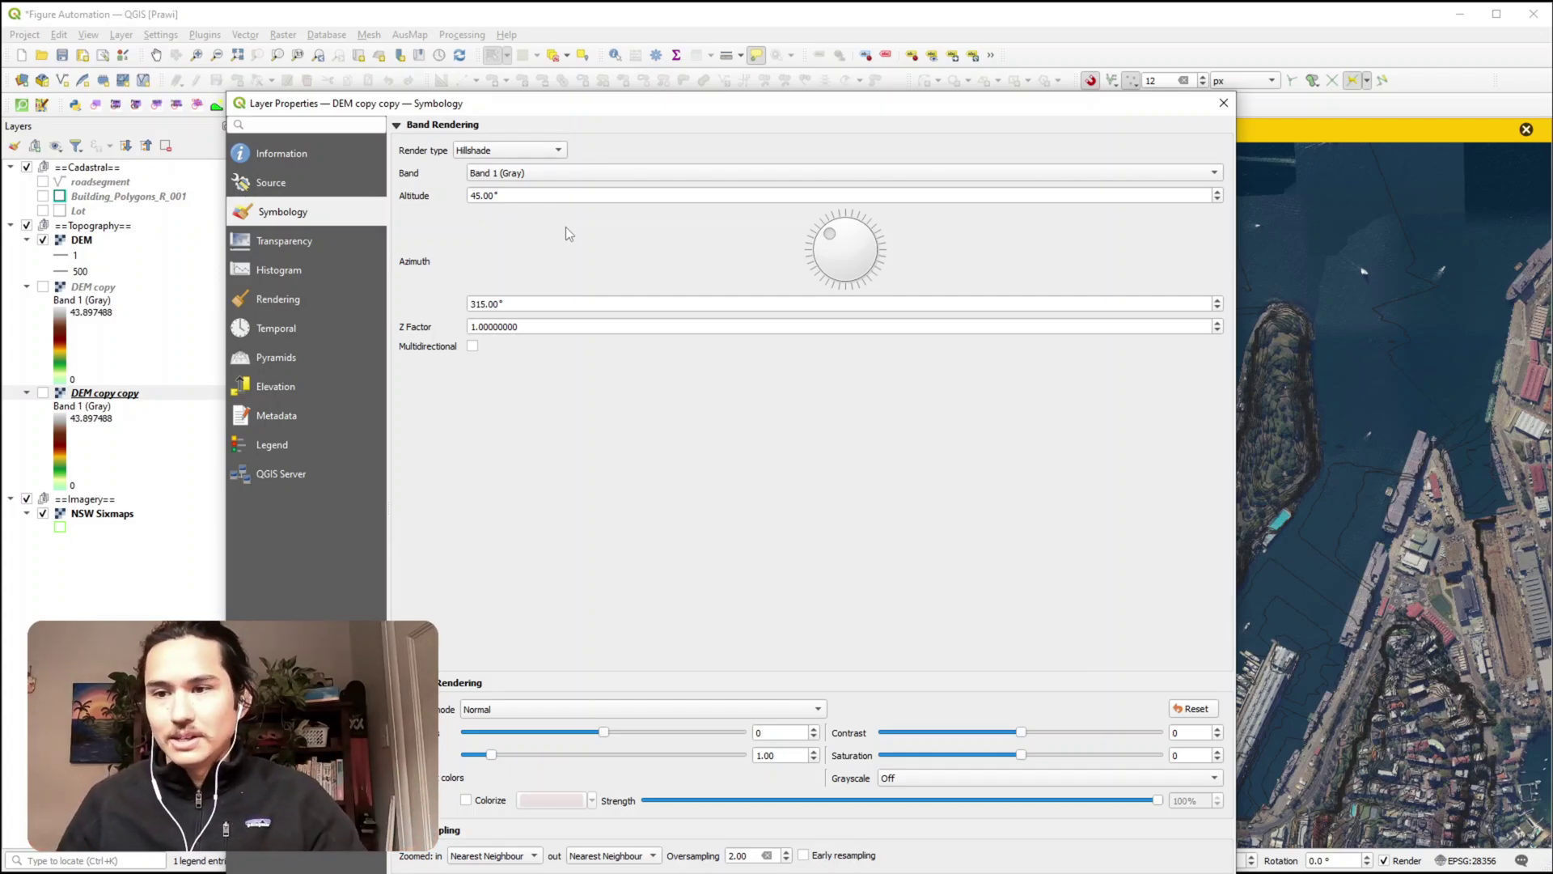
{"action": "double_click", "coordinate": [544, 326]}
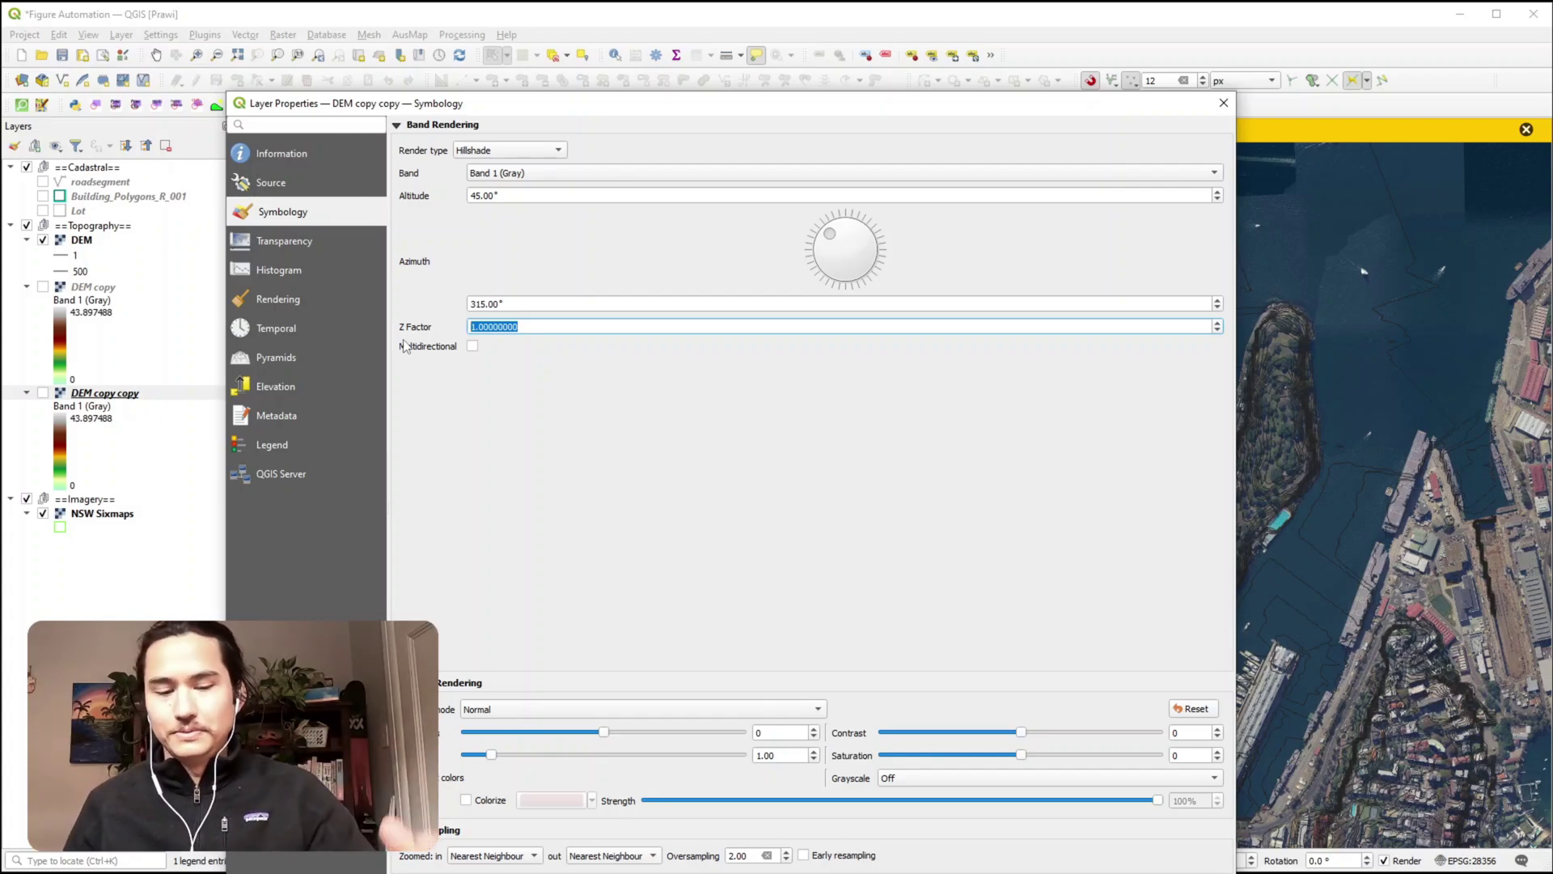
{"action": "type", "text": "5"}
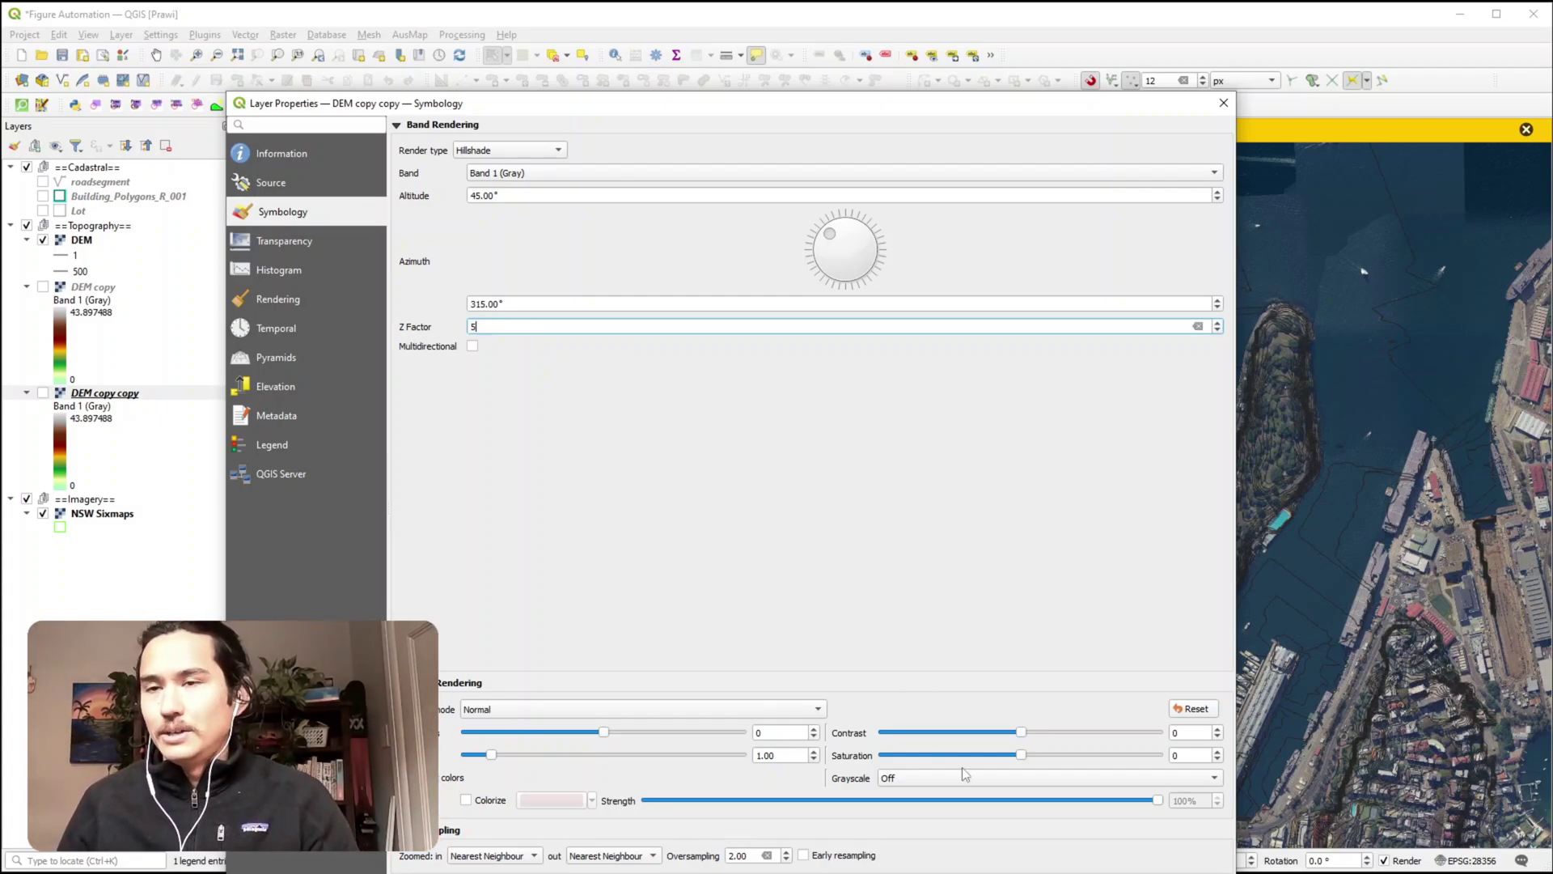
{"action": "key", "text": "Tab"}
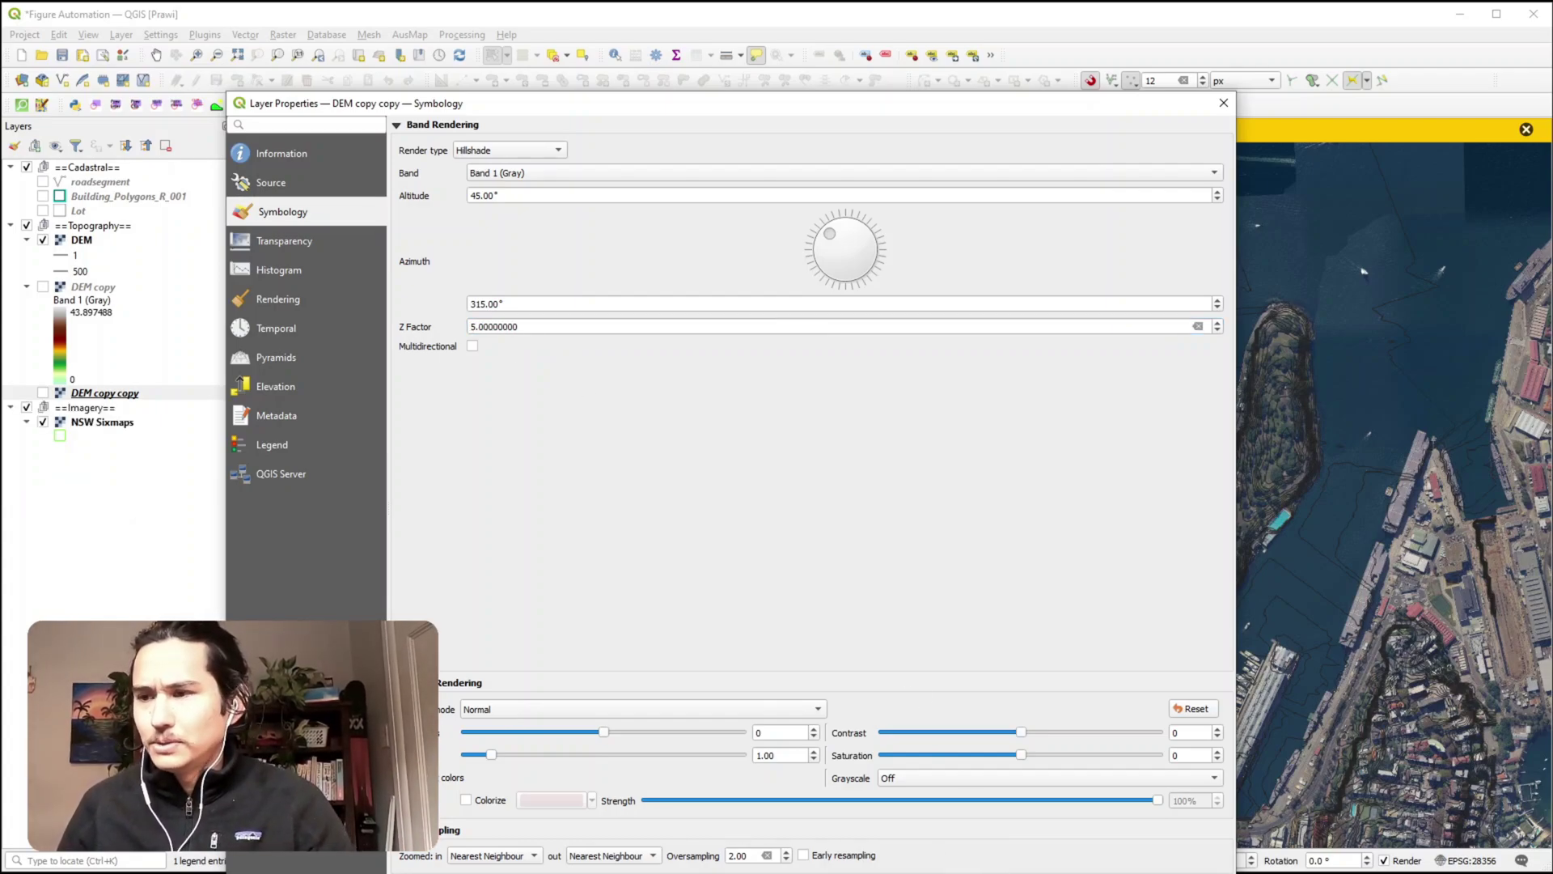
{"action": "key", "text": "Return"}
{"action": "left_click", "coordinate": [43, 392]}
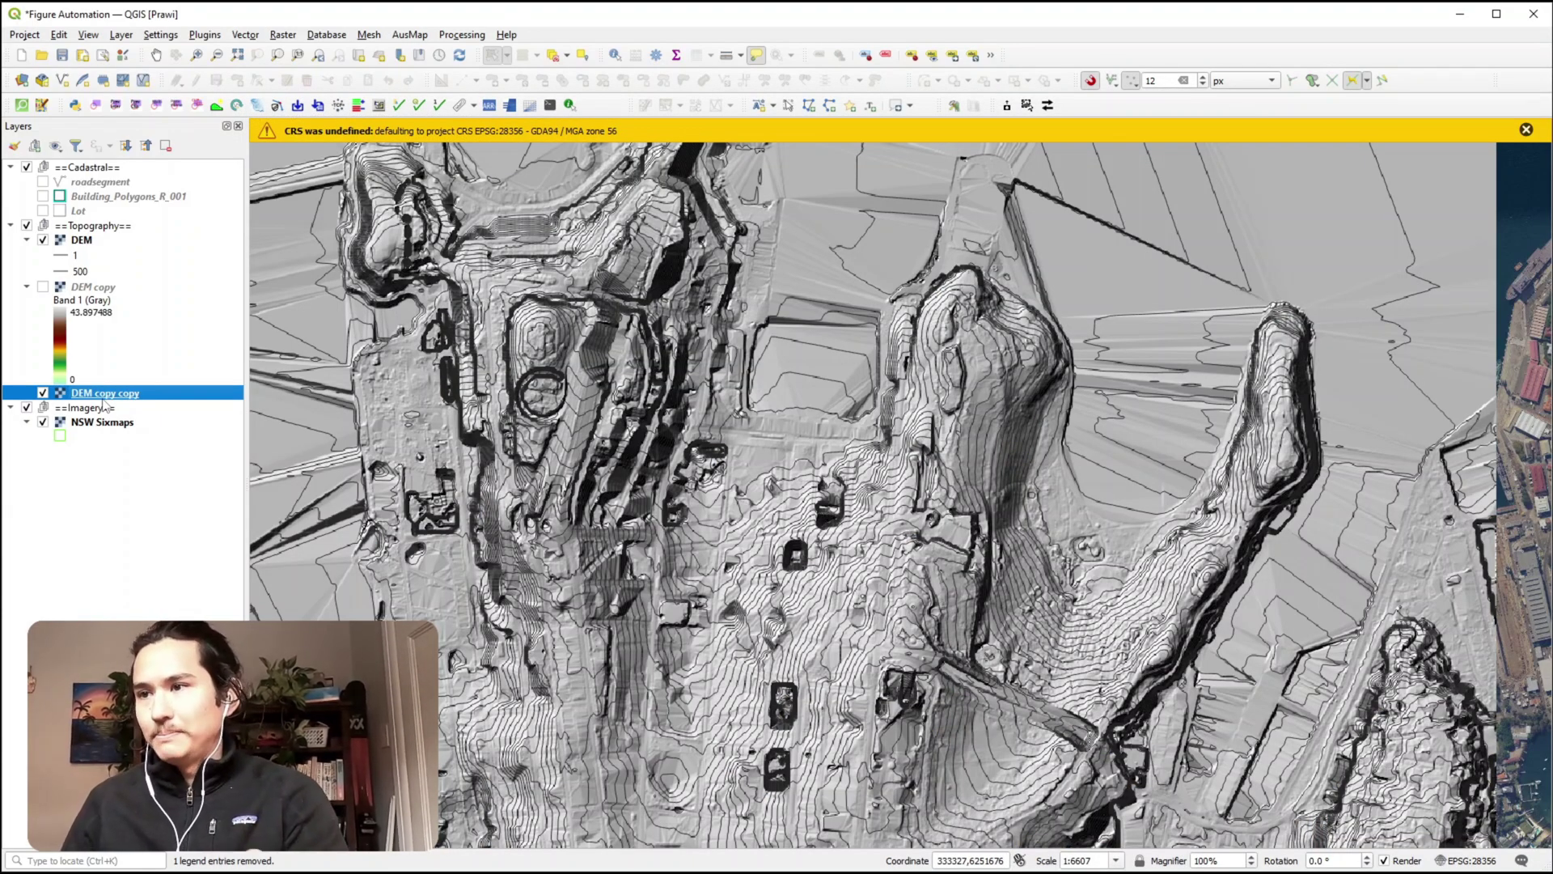
Step: Hide the DEM contour layer and make the DEM copy pseudocolor ramp visible again
{"action": "left_click", "coordinate": [96, 243]}
{"action": "key", "text": "space"}
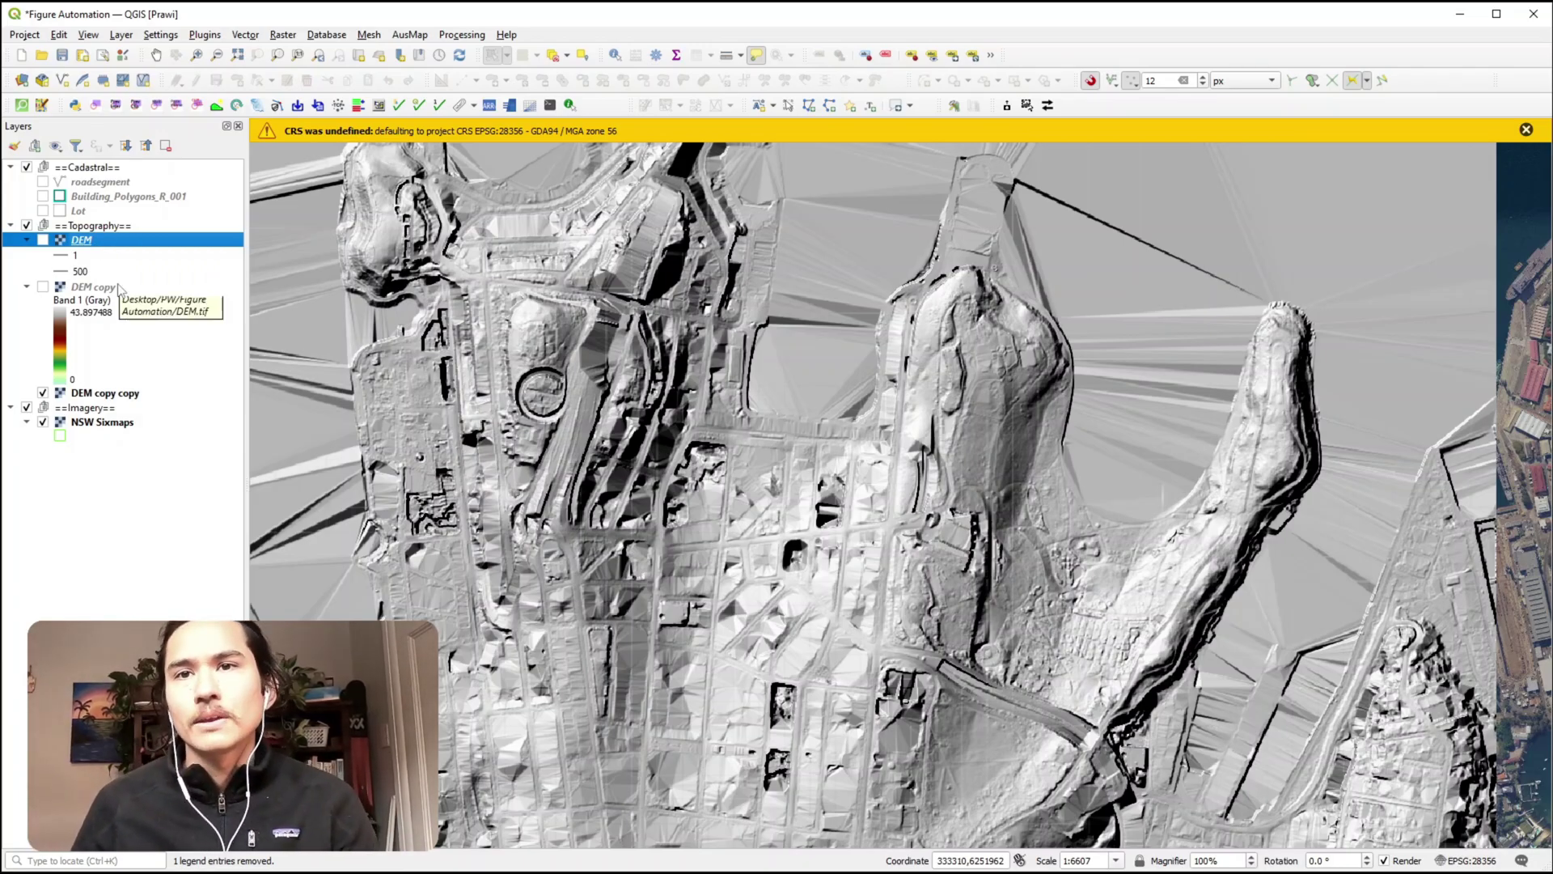
{"action": "left_click", "coordinate": [120, 288]}
{"action": "key", "text": "space"}
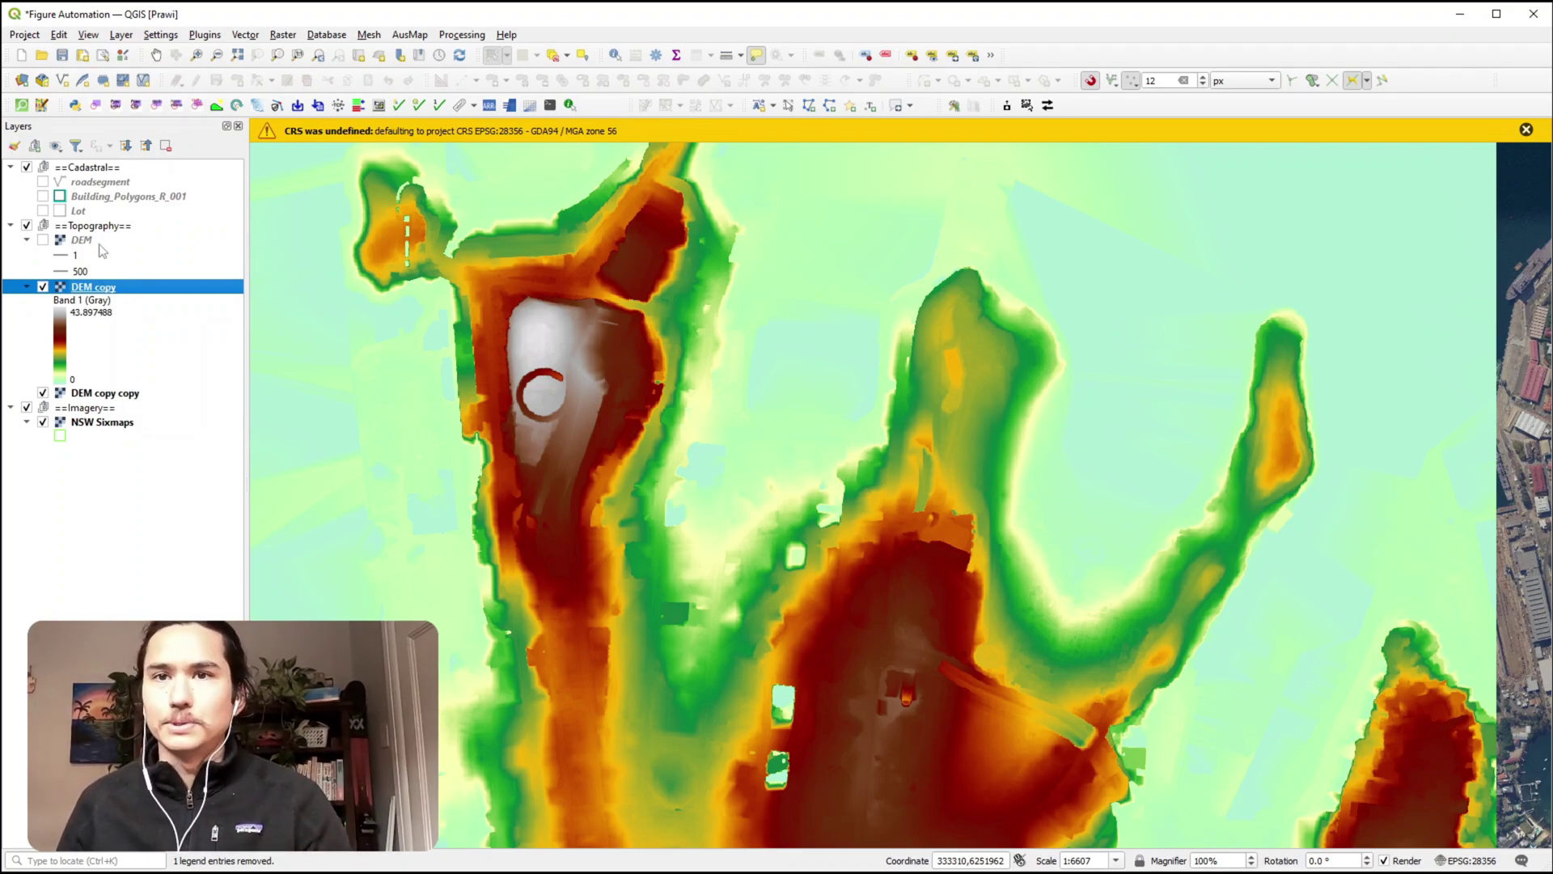
Step: Set DEM copy's global opacity to 70% and turn the DEM contour lines back on
{"action": "double_click", "coordinate": [93, 286]}
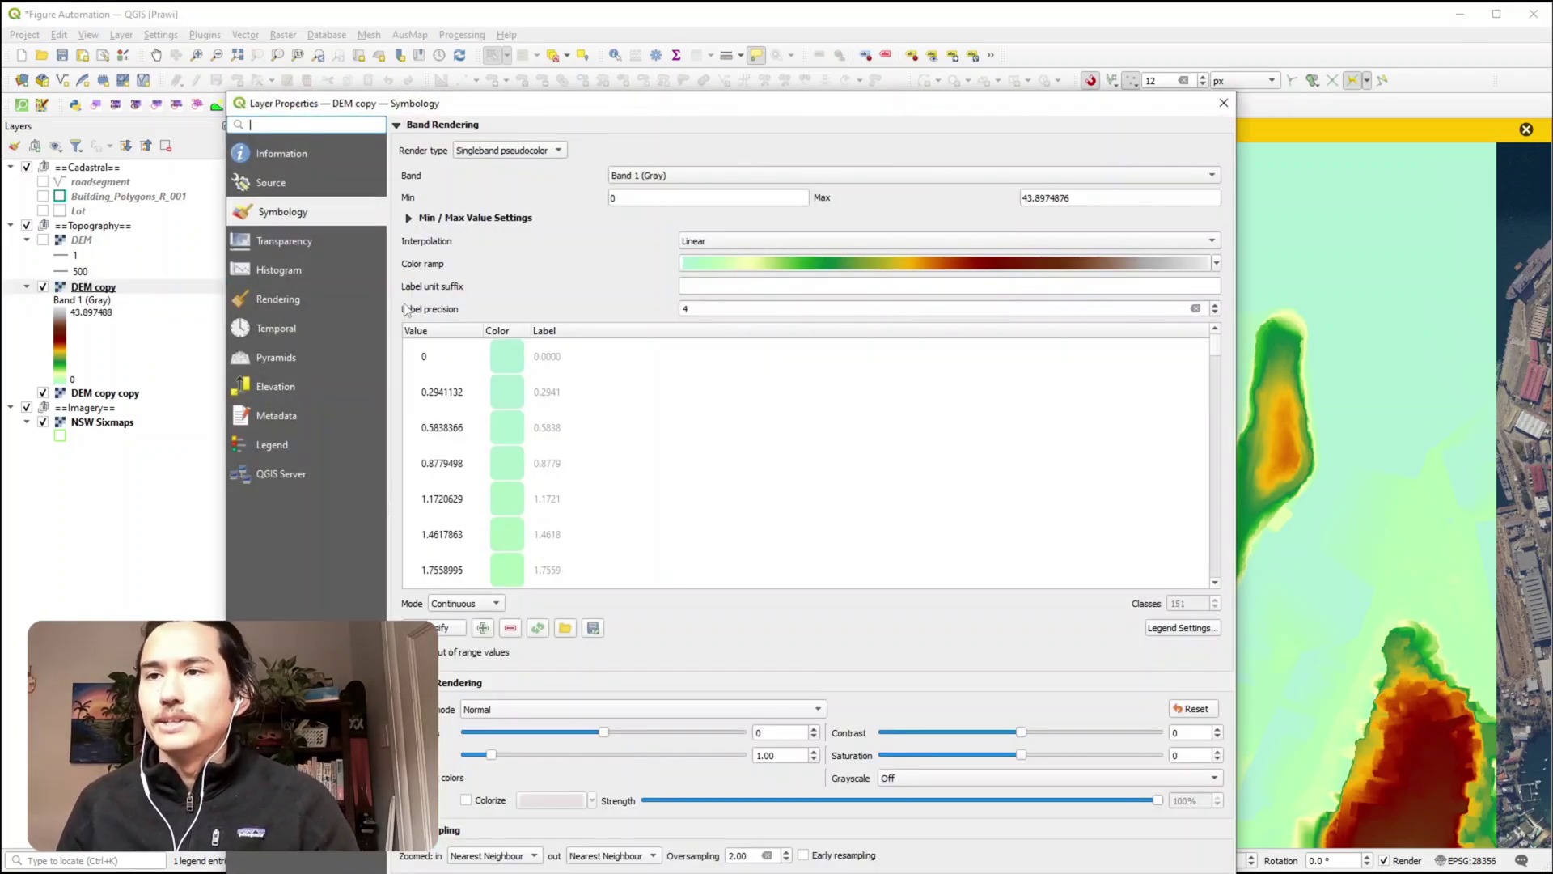
{"action": "left_click", "coordinate": [283, 240]}
{"action": "left_click", "coordinate": [1165, 151]}
{"action": "key", "text": "ctrl+a"}
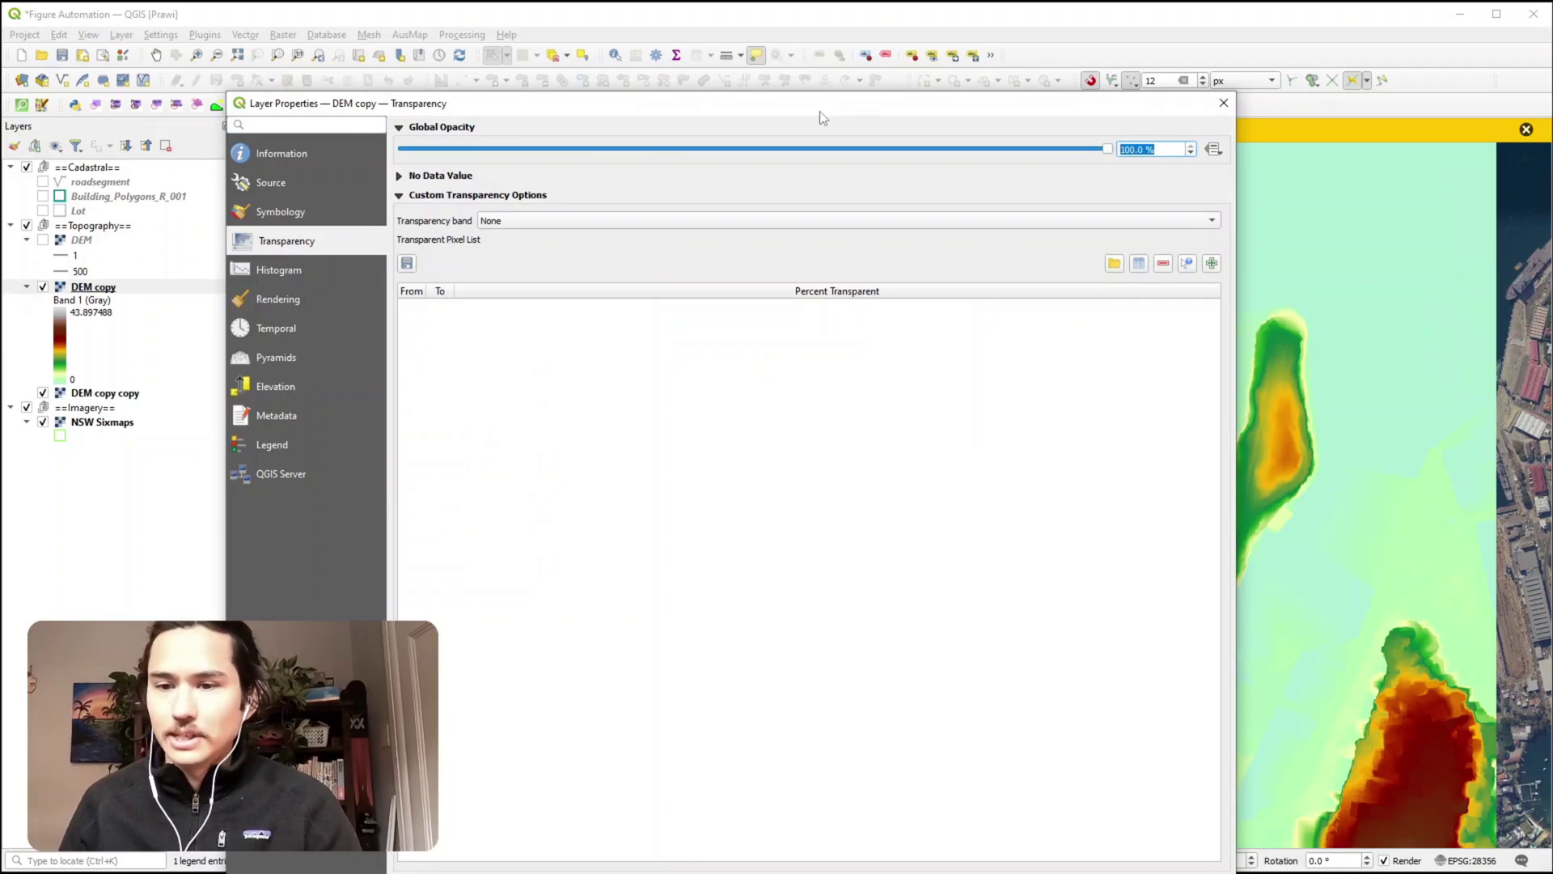
{"action": "type", "text": "70"}
{"action": "key", "text": "Return"}
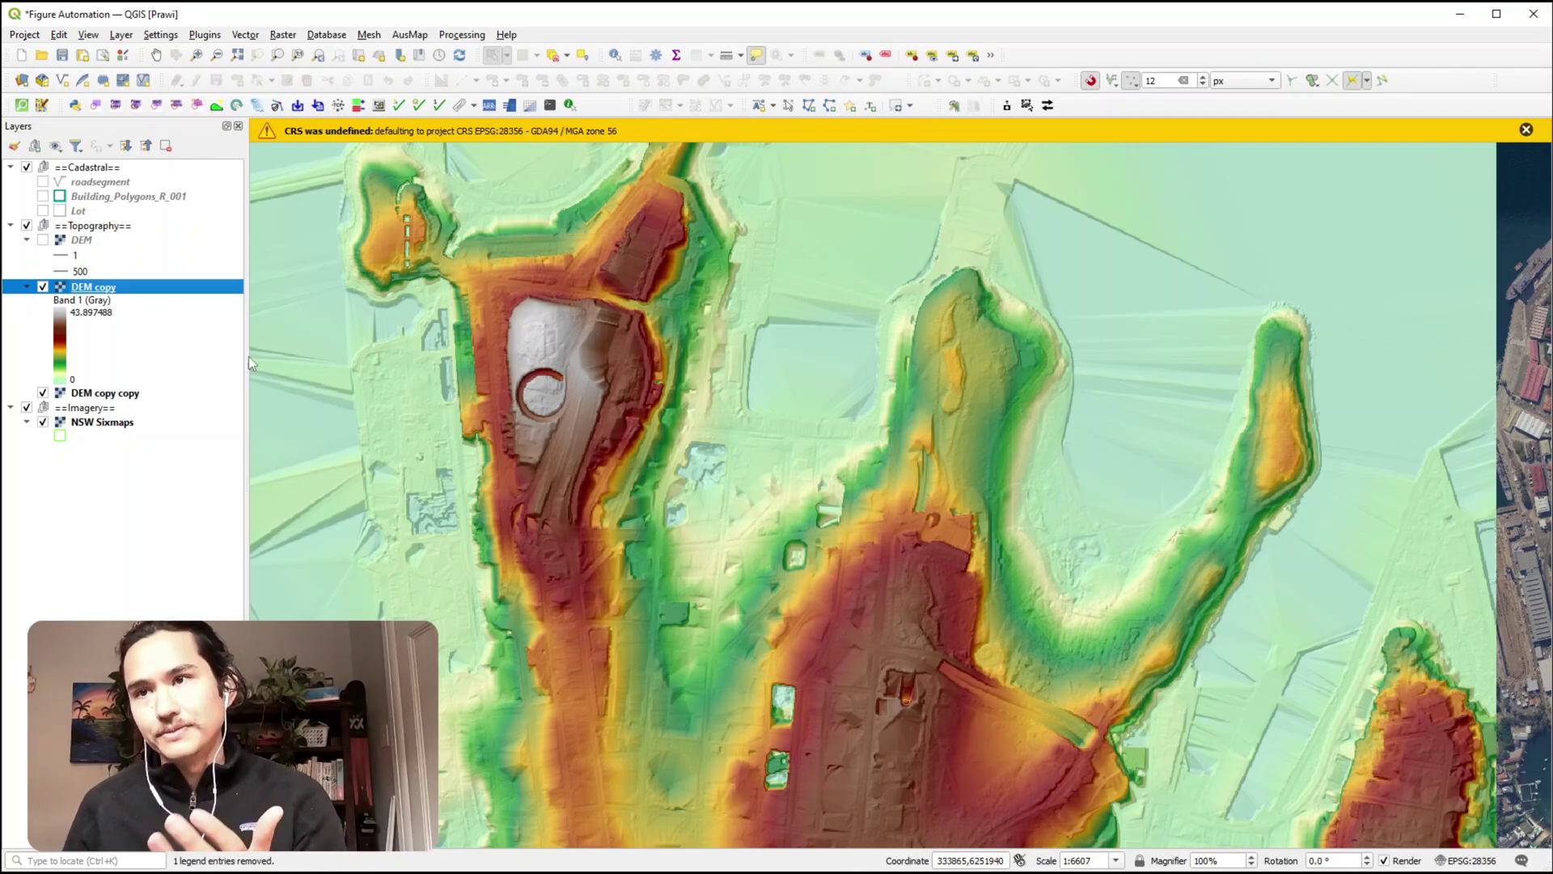
{"action": "left_click", "coordinate": [92, 241]}
{"action": "key", "text": "space"}
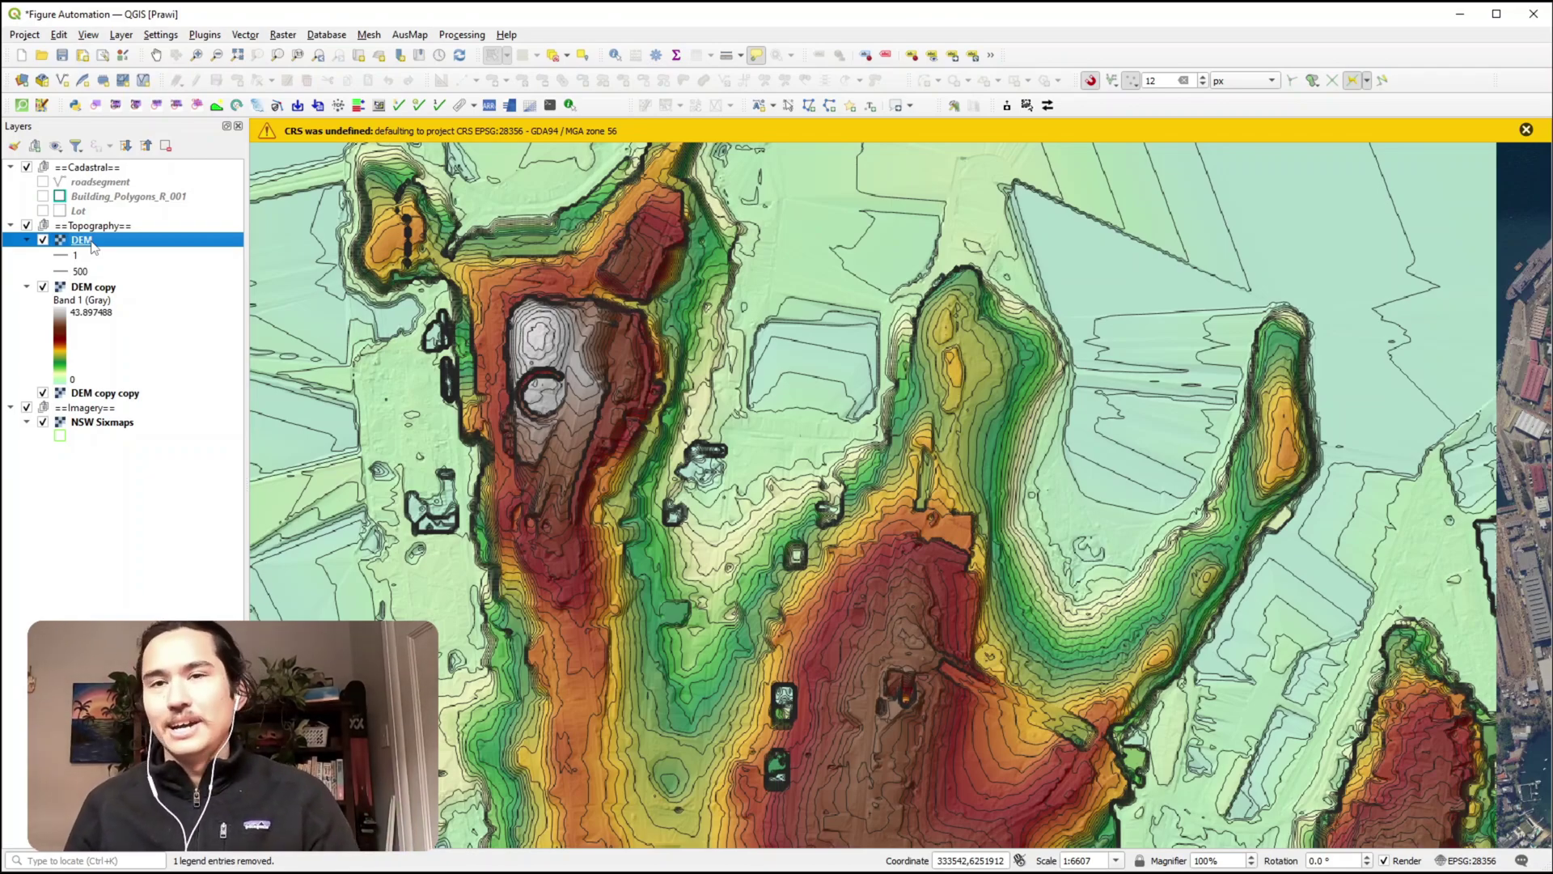
Step: Collapse the contour and DEM copy legends, then pan the map to bring the southern terrain into view
{"action": "left_click", "coordinate": [28, 240]}
{"action": "left_click", "coordinate": [28, 255]}
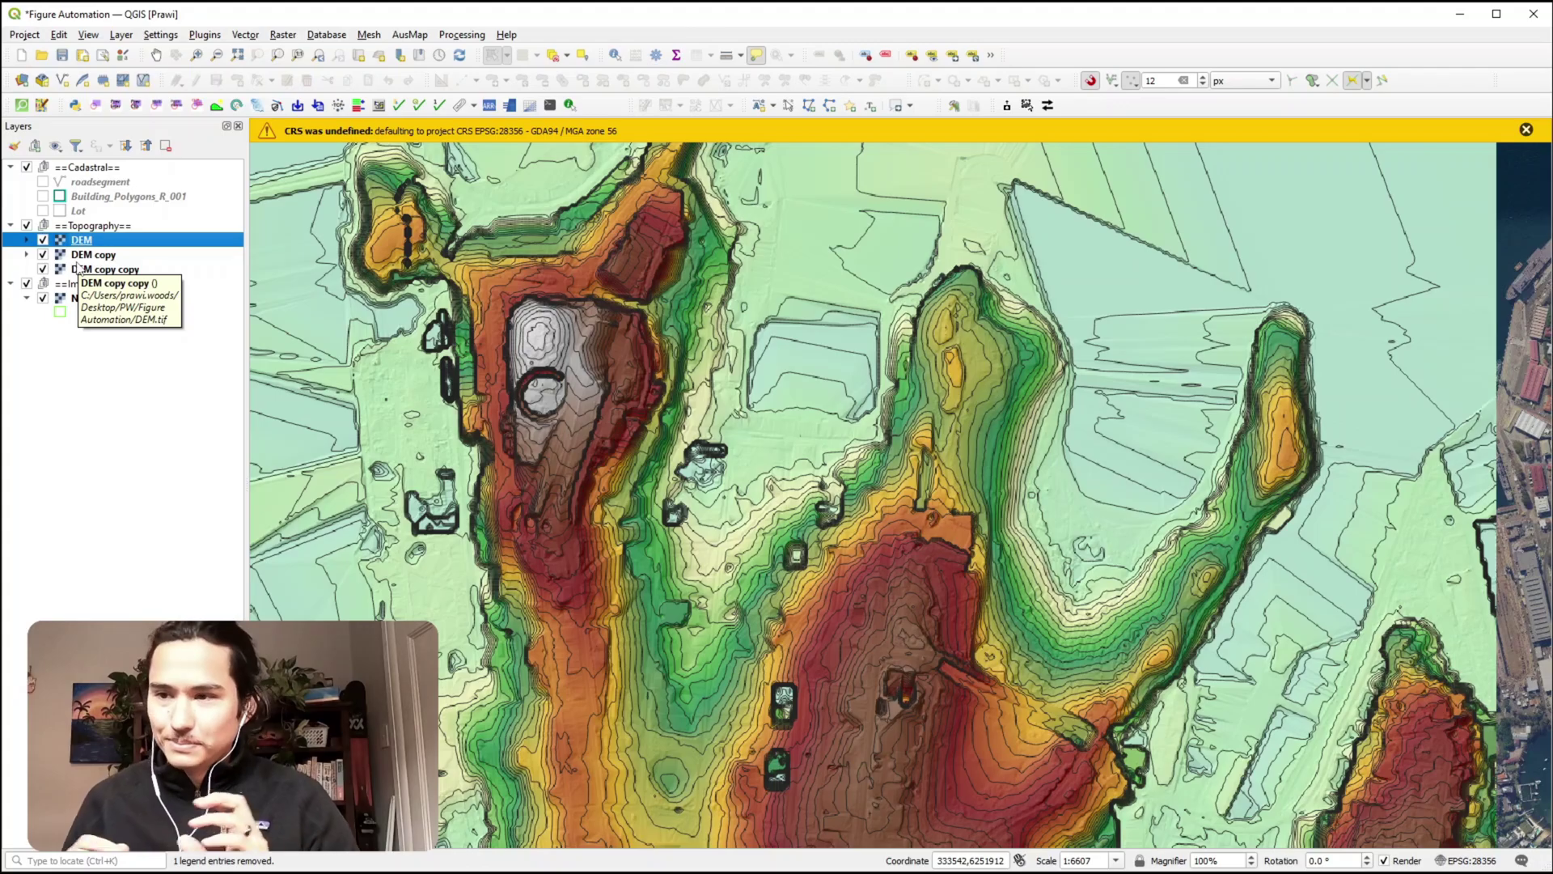
{"action": "left_click_drag", "start_coordinate": [801, 612], "coordinate": [783, 518]}
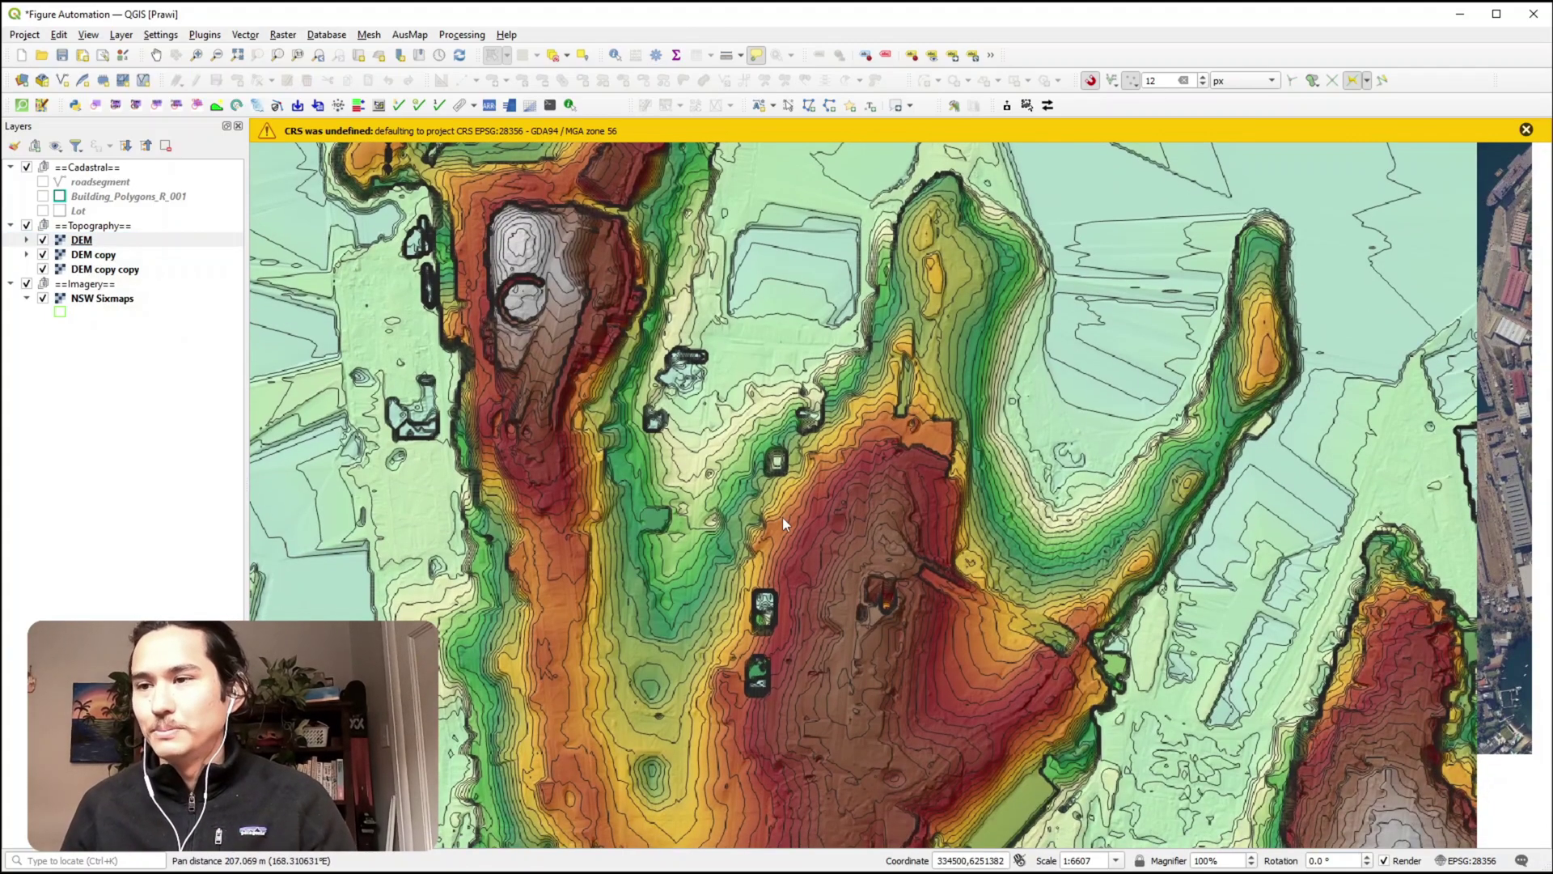